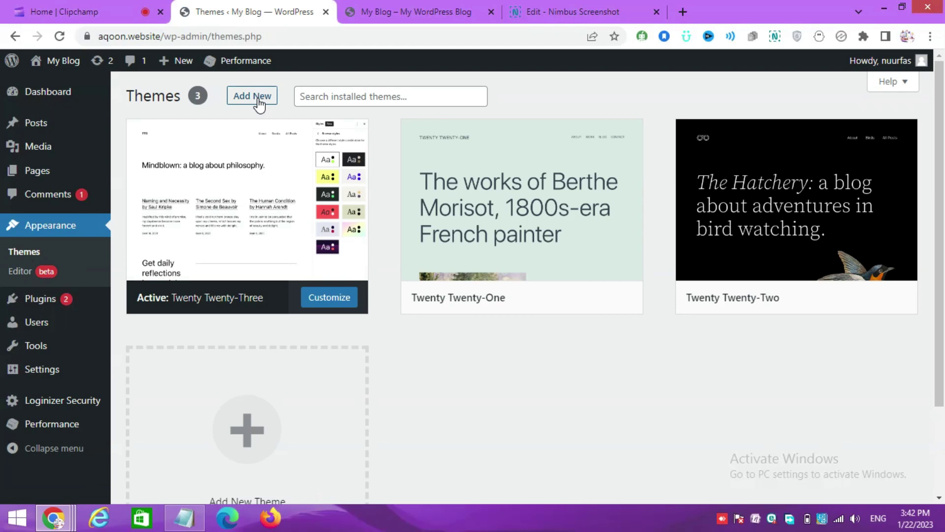
Search the theme directory for "astra", then install and activate the Astra theme
click(240, 97)
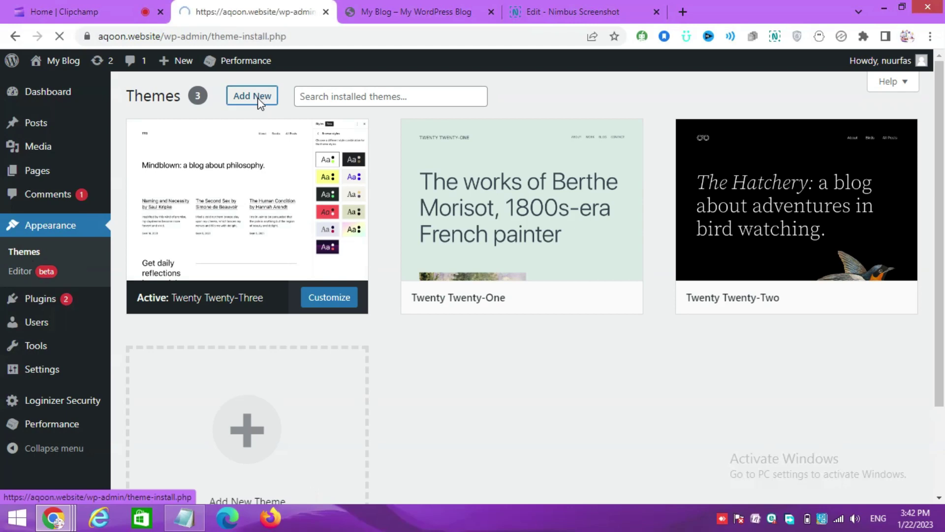
click(756, 137)
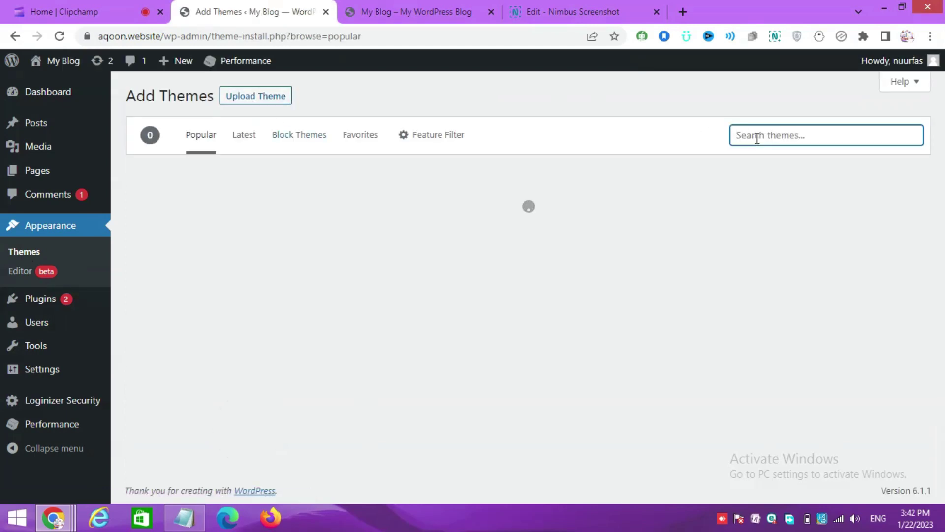
text(stra)
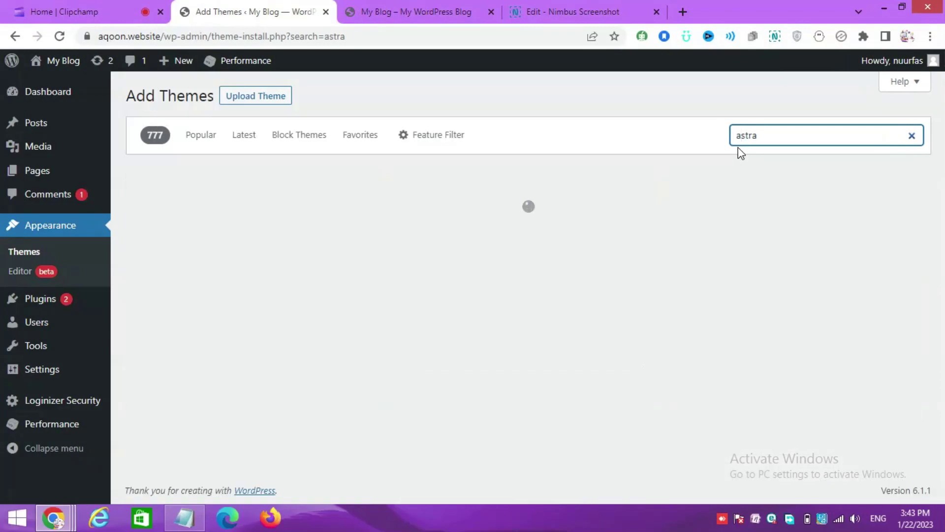
scroll(169, 261, down, 1)
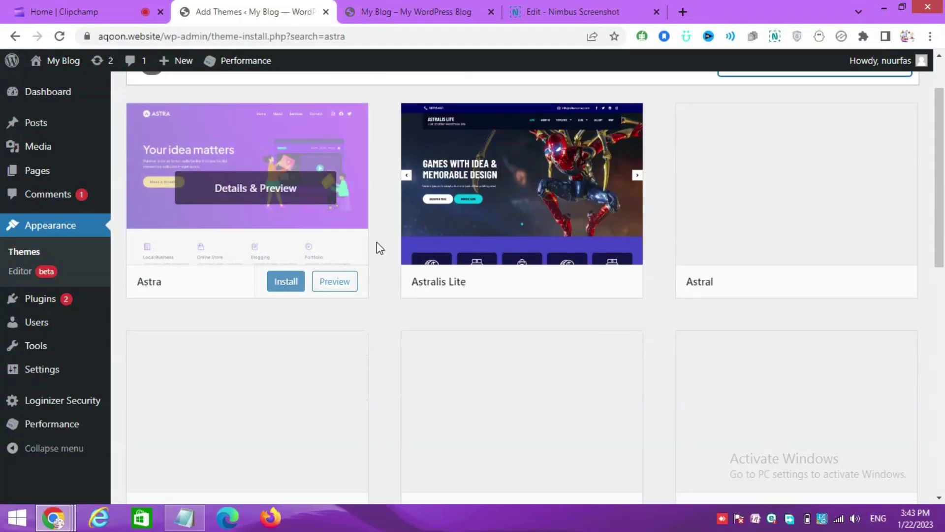
click(291, 287)
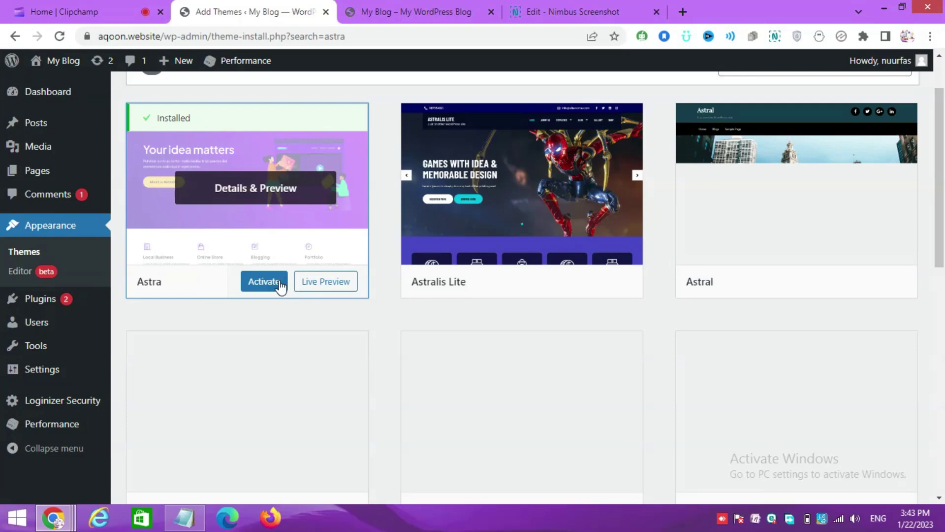
click(279, 284)
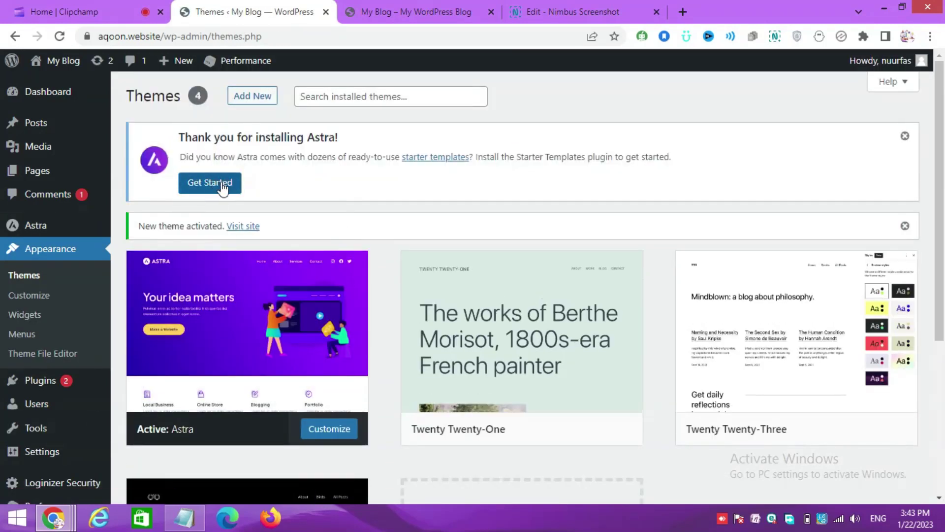
Start Astra's Starter Templates setup and choose Elementor as the page builder
click(223, 187)
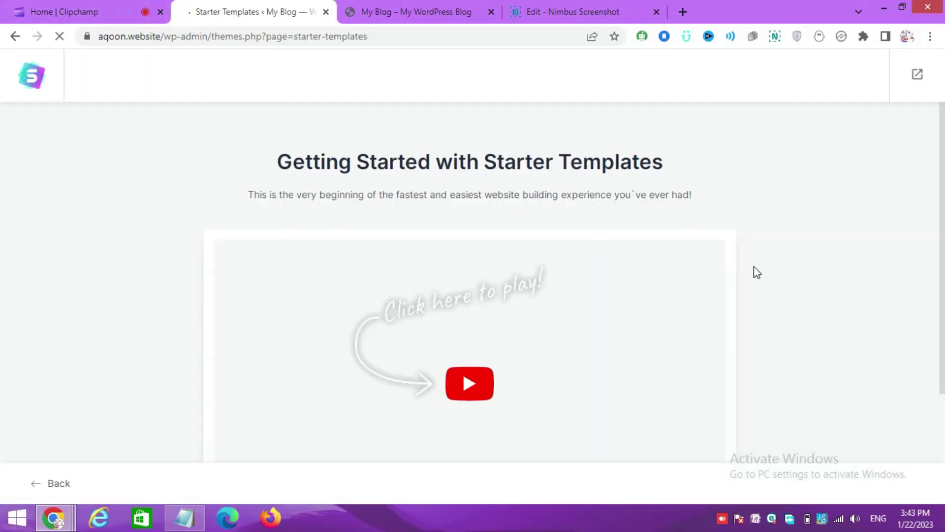
scroll(758, 268, down, 3)
click(404, 452)
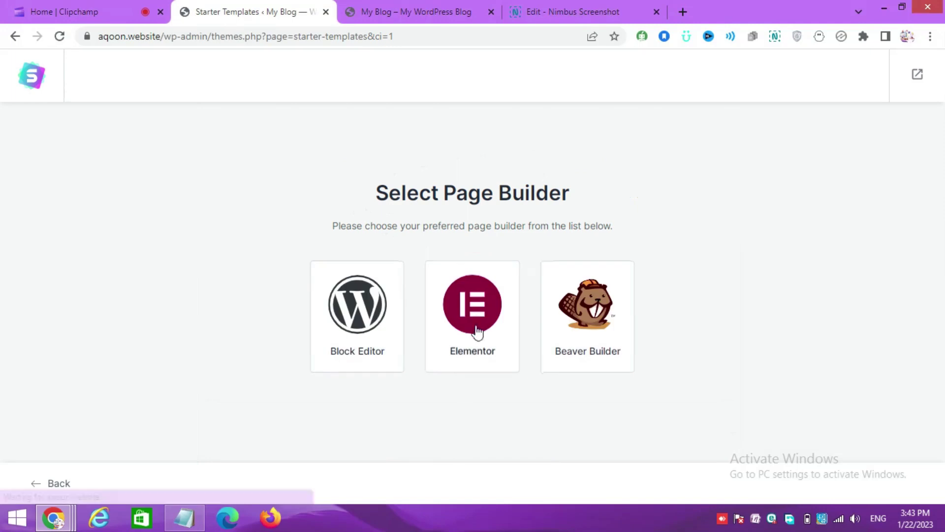
click(477, 309)
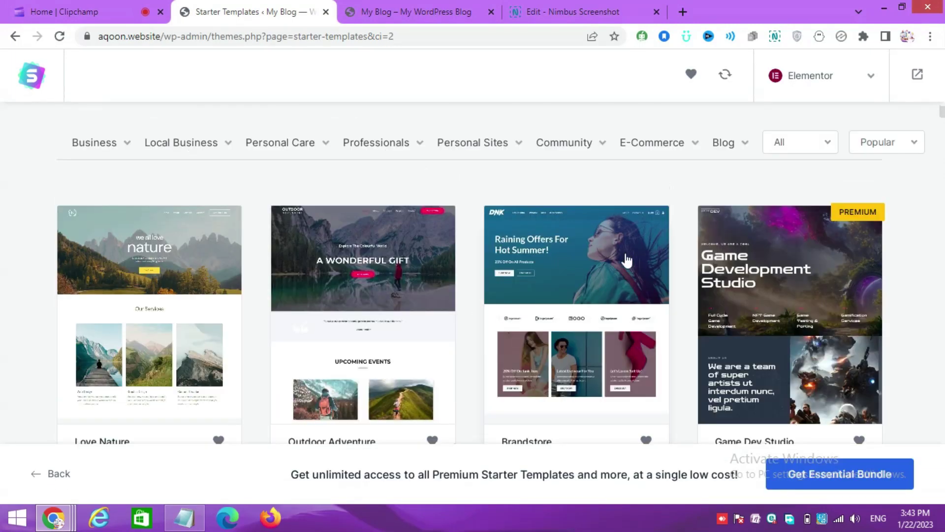
Filter the starter templates by the Blogger category and select the Creative Podcaster template
mouse_move(737, 149)
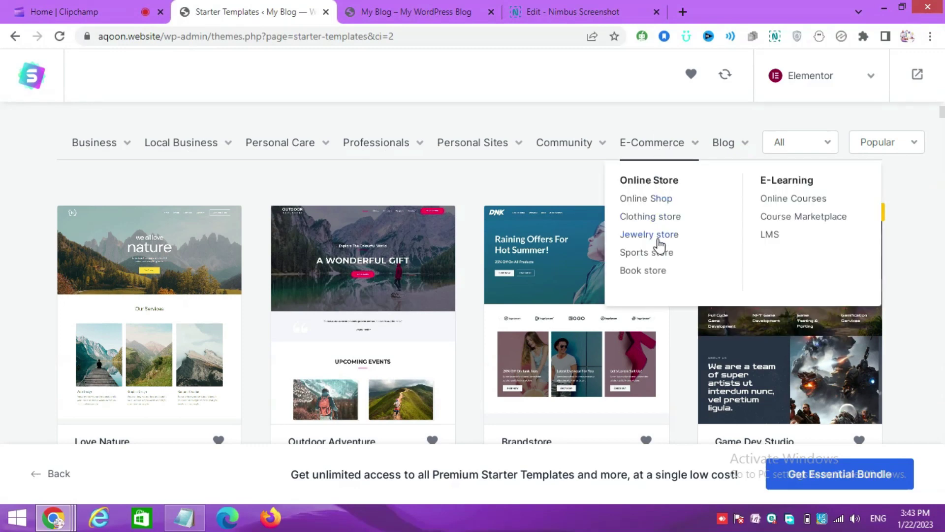
mouse_move(474, 151)
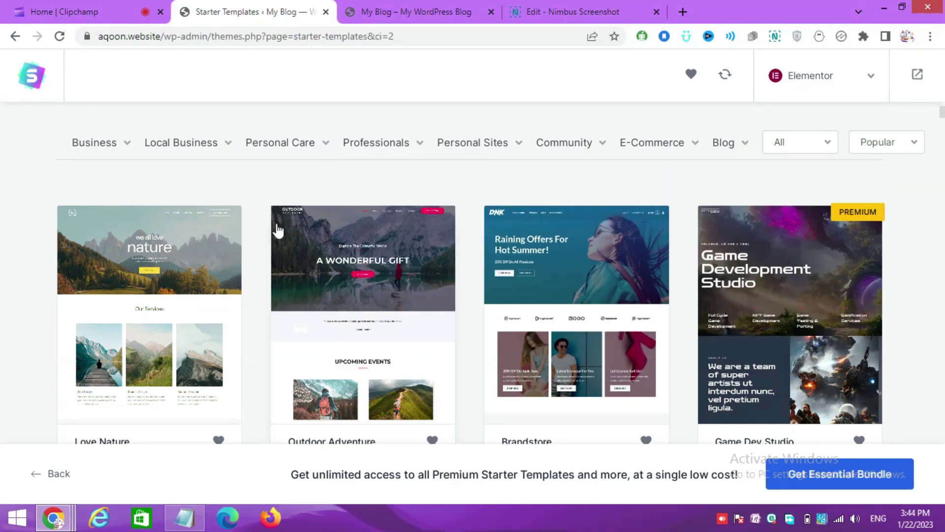
mouse_move(121, 151)
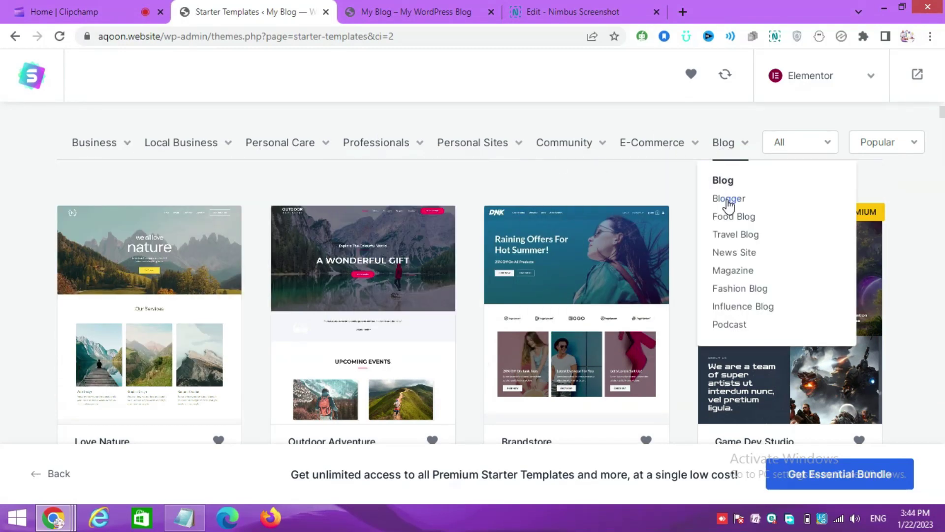
click(729, 199)
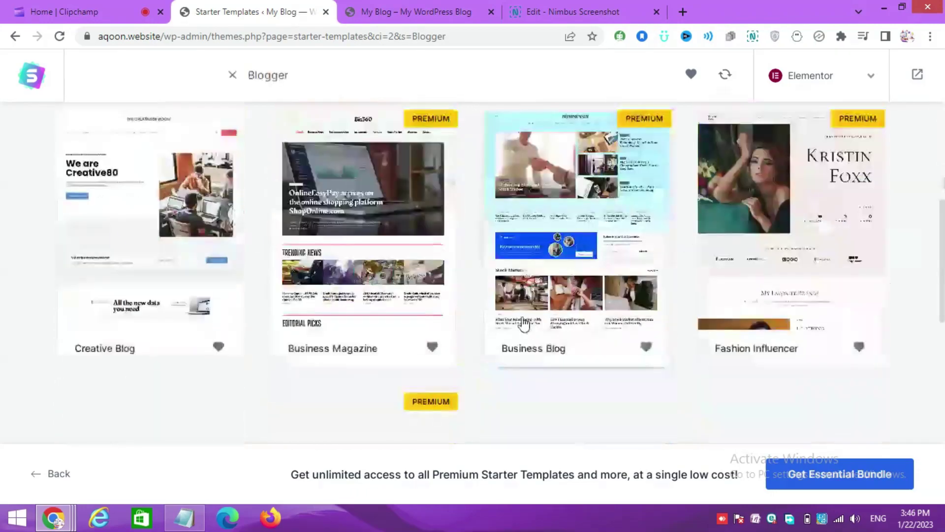
scroll(524, 323, down, 3)
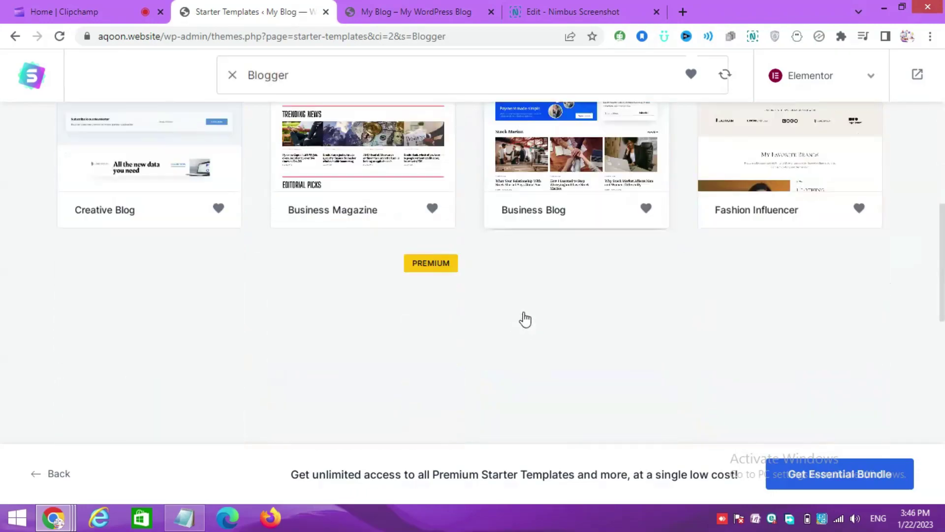
scroll(550, 300, up, 3)
scroll(550, 300, down, 5)
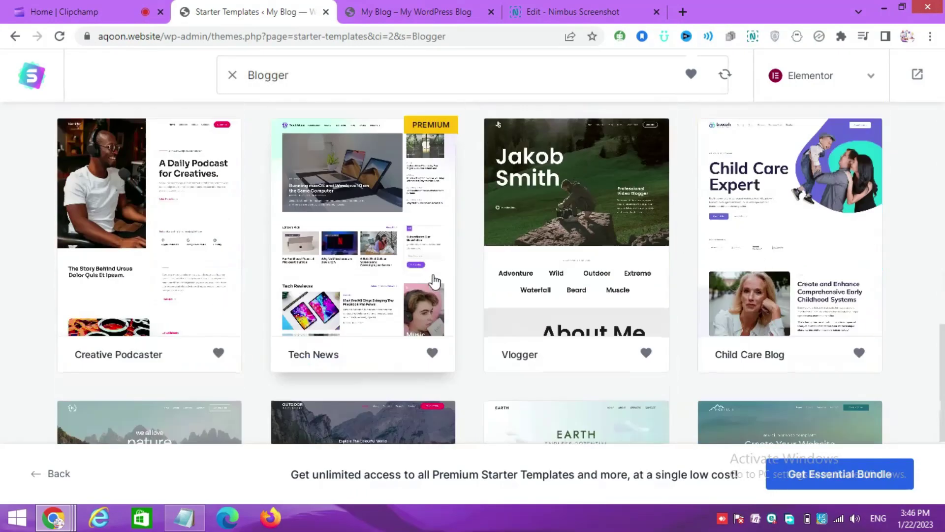
scroll(238, 285, down, 3)
scroll(238, 281, up, 4)
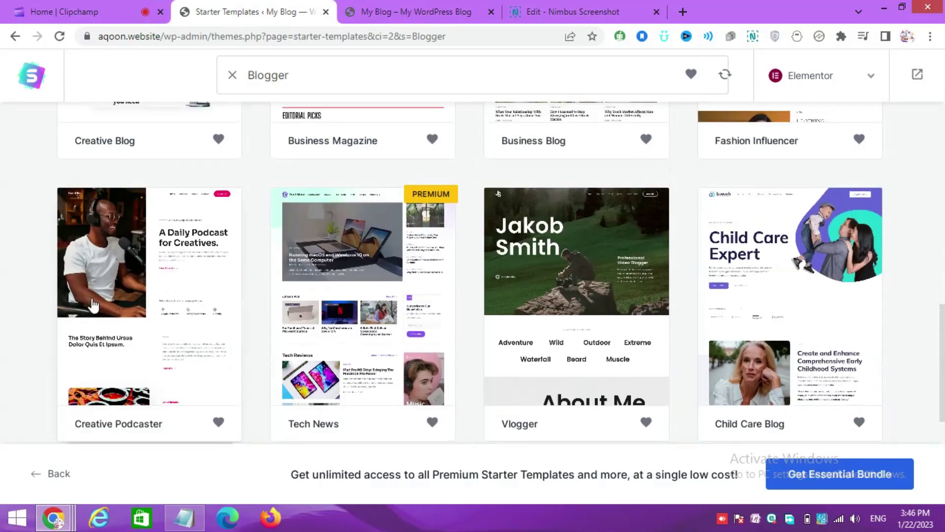
click(171, 271)
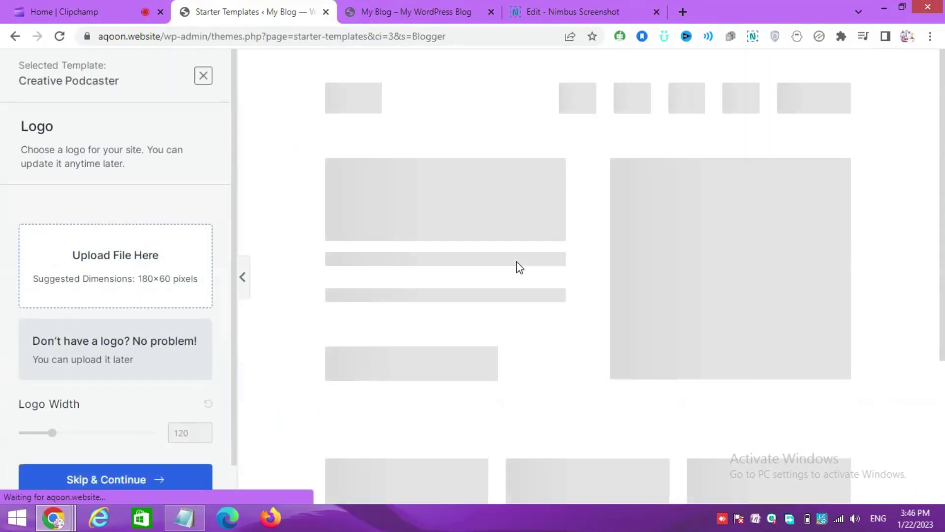
Skip the logo, keep the default colors and fonts, and submit the Creative Podcaster template to build the website
scroll(516, 262, down, 4)
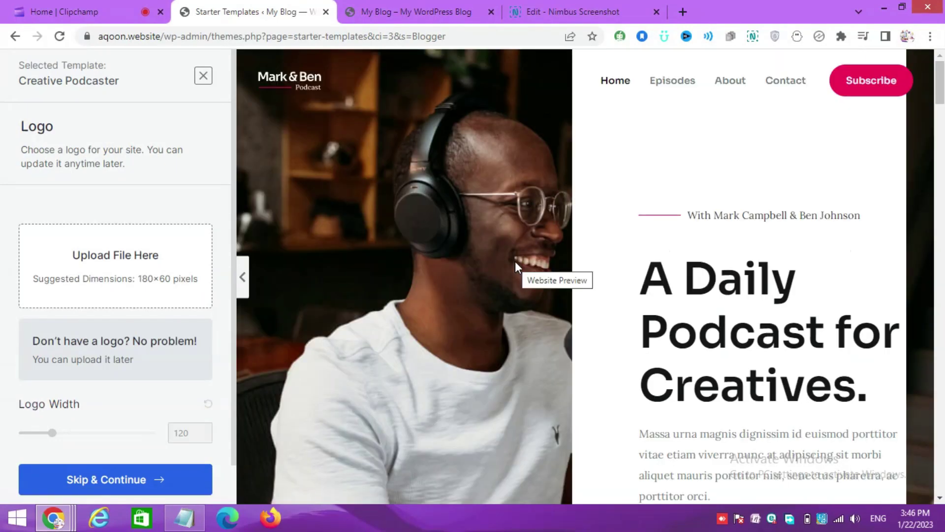
scroll(515, 260, down, 15)
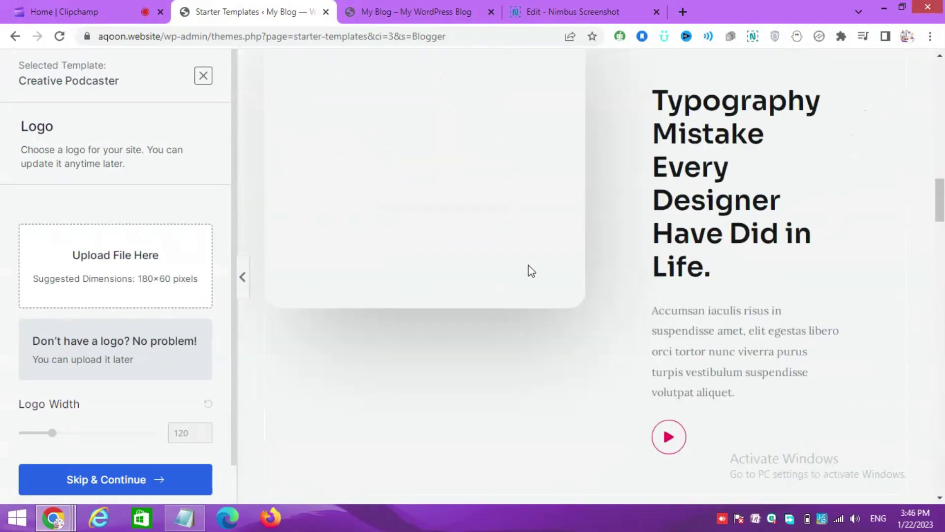
click(101, 480)
scroll(138, 374, down, 5)
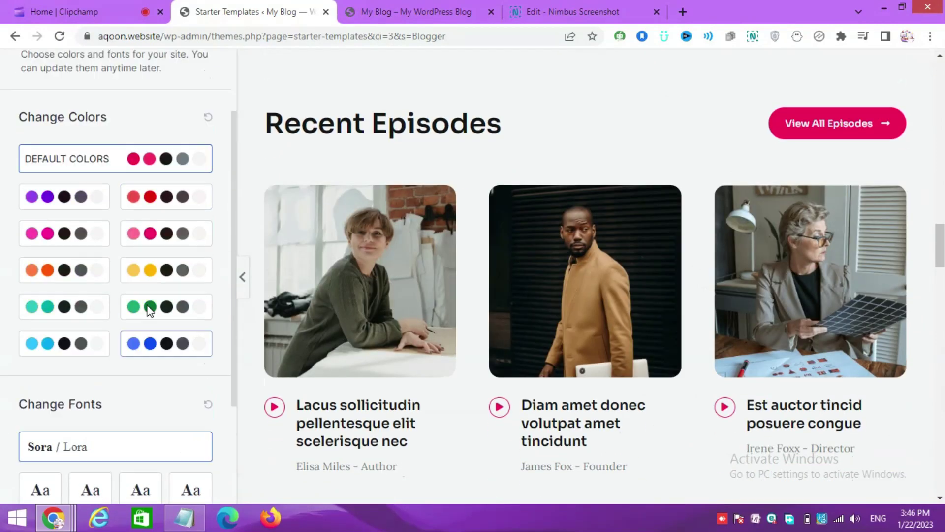
click(199, 436)
scroll(441, 242, down, 3)
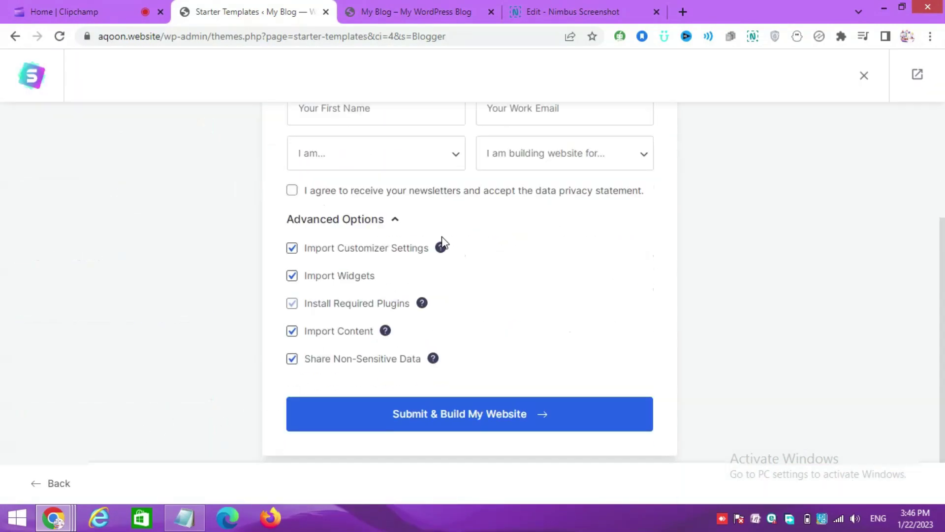
click(427, 422)
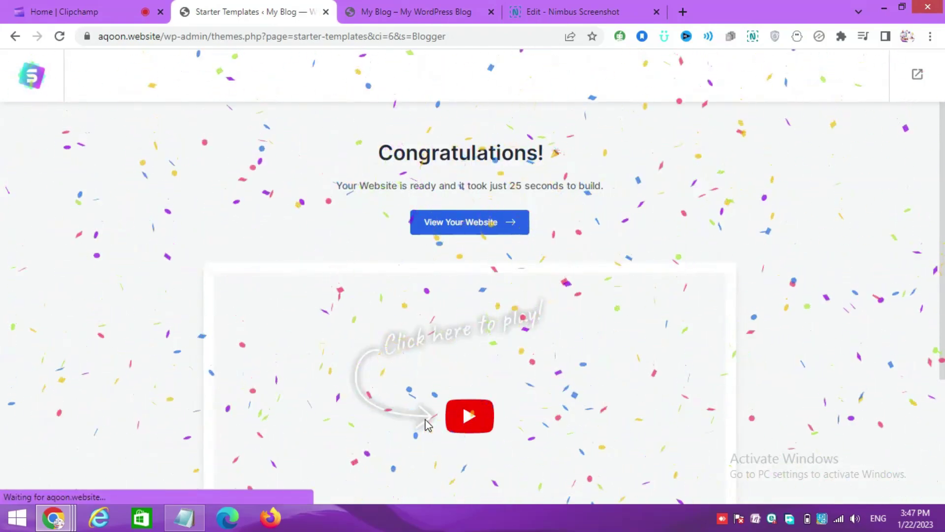
Exit the completed Starter Templates setup to the WordPress dashboard
scroll(490, 339, down, 3)
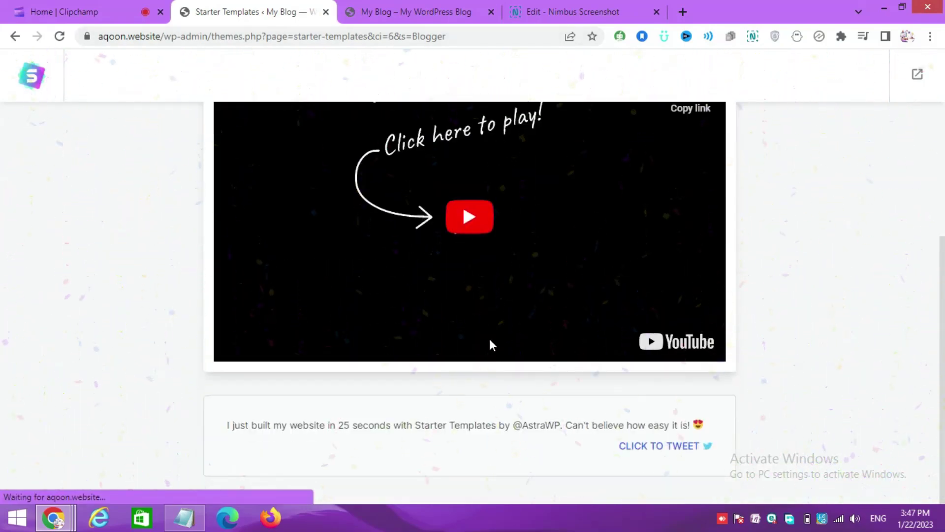
scroll(493, 341, up, 3)
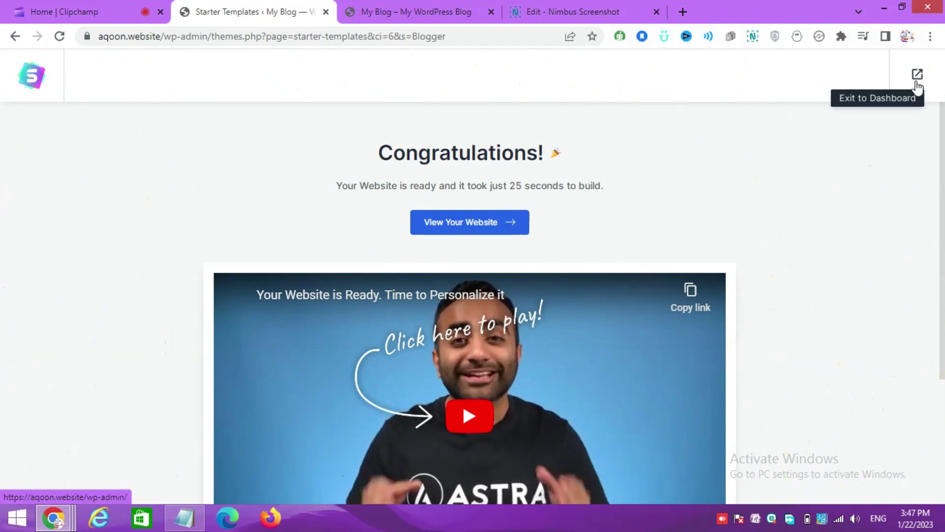
click(916, 84)
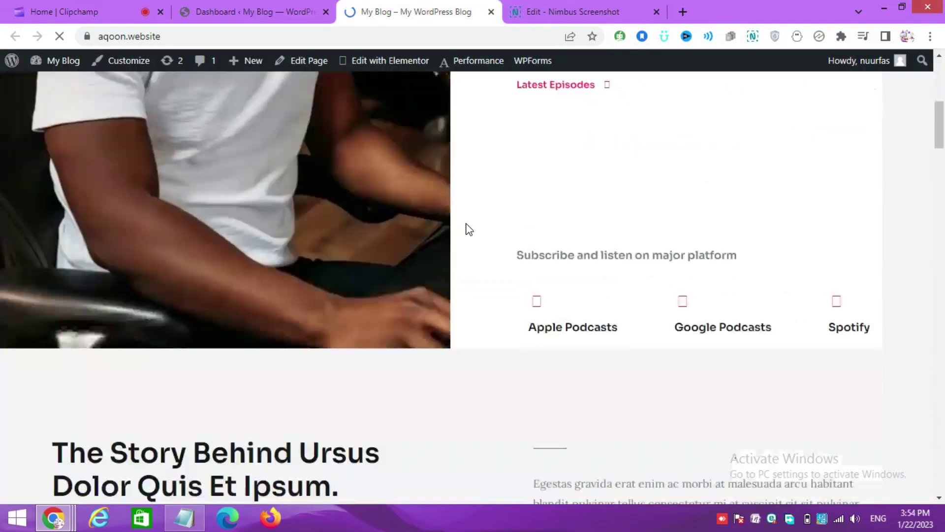
Look through the imported podcast homepage on the live site, from the hero section to the lower sections
scroll(466, 228, down, 10)
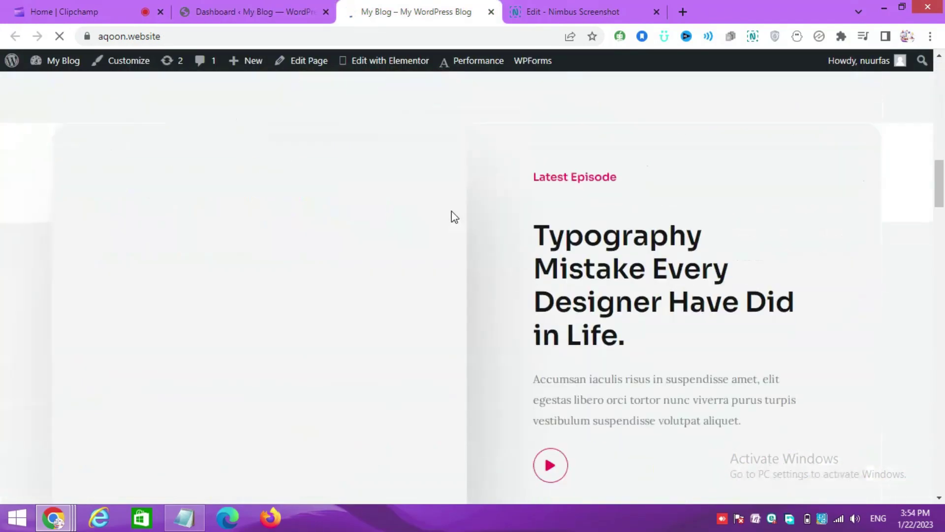
scroll(471, 213, down, 20)
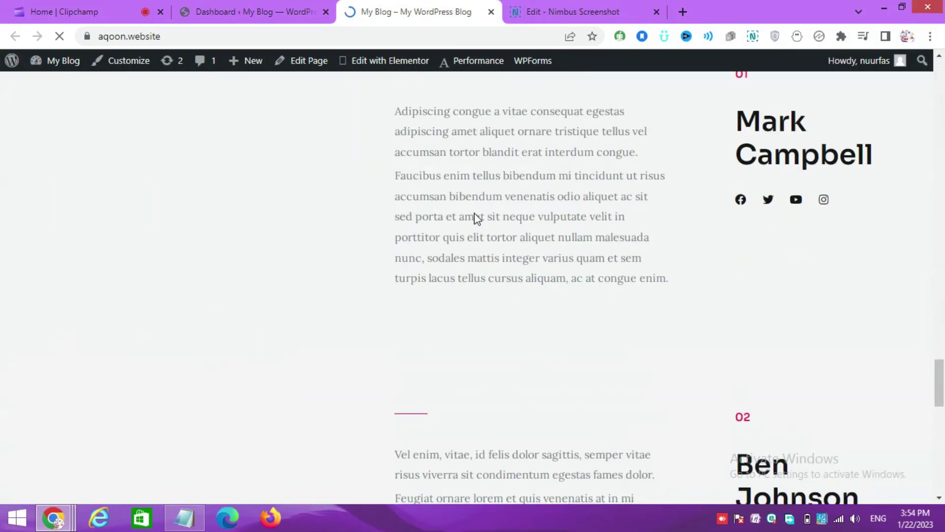
scroll(659, 274, down, 3)
scroll(692, 299, up, 20)
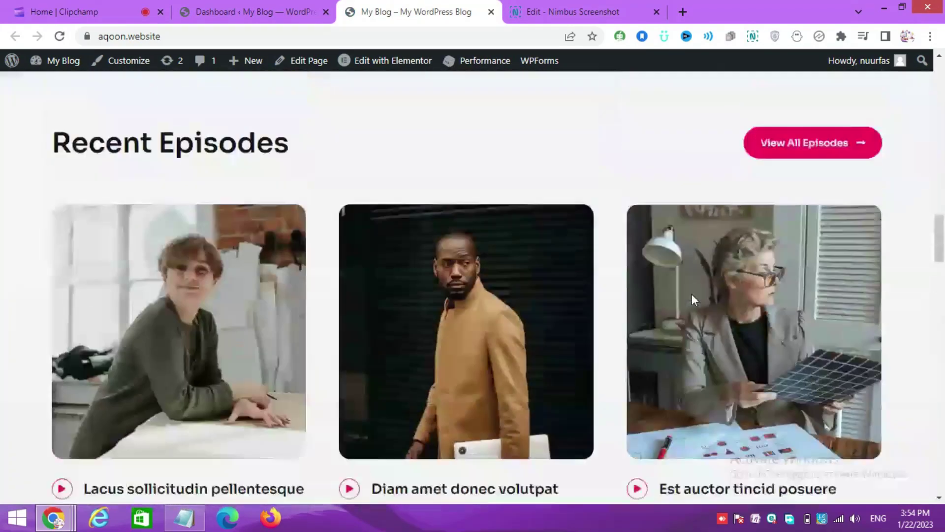
scroll(693, 300, up, 8)
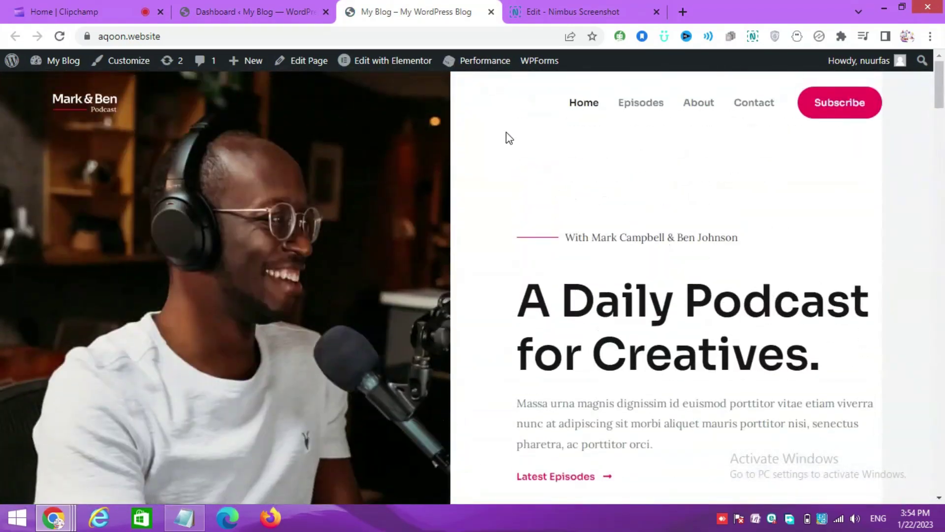
scroll(514, 172, down, 15)
scroll(526, 189, down, 20)
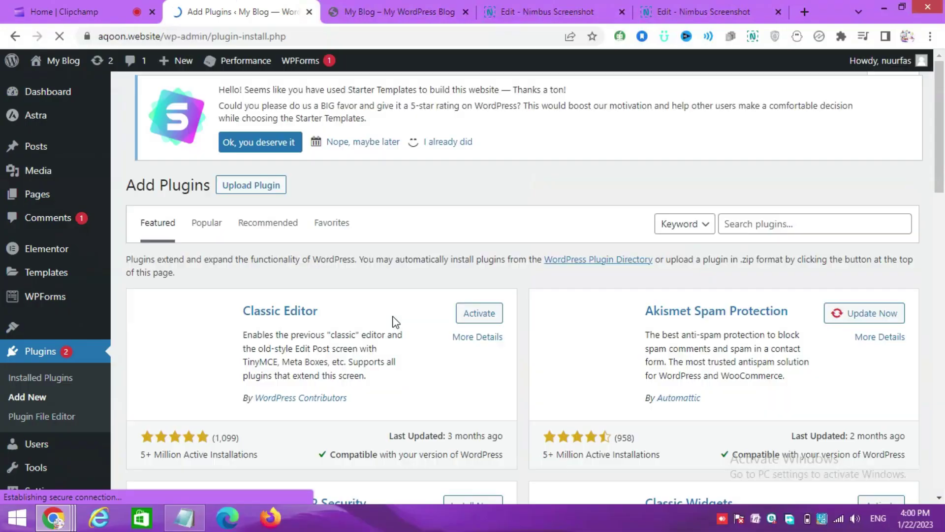
Activate the Classic Editor plugin and return to the page for adding plugins
scroll(393, 261, down, 1)
click(485, 249)
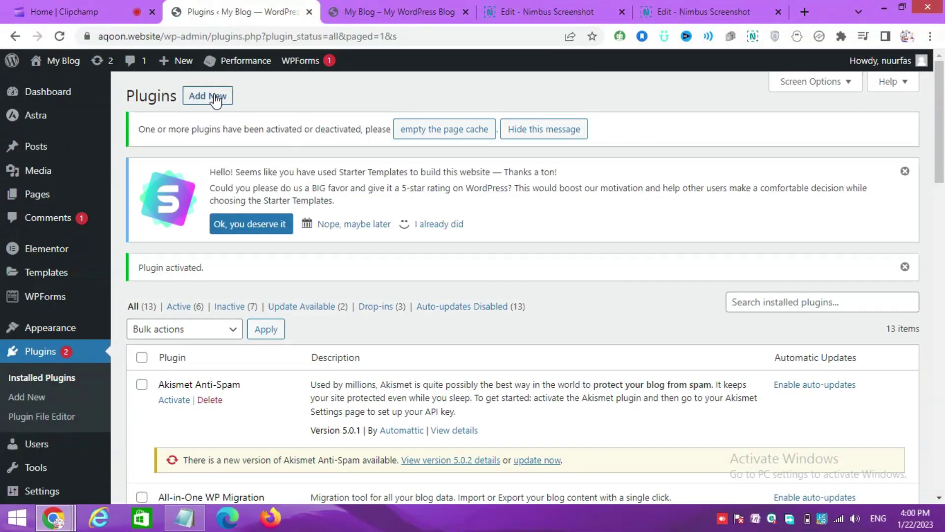
click(206, 95)
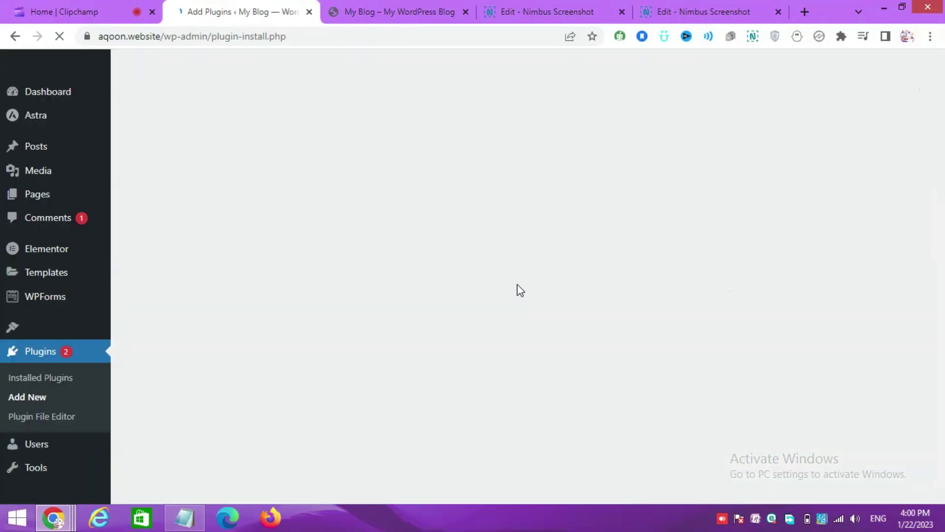
Search the plugin directory for "elementor" and look through the listed add-ons
scroll(633, 261, down, 3)
scroll(889, 304, up, 3)
click(744, 228)
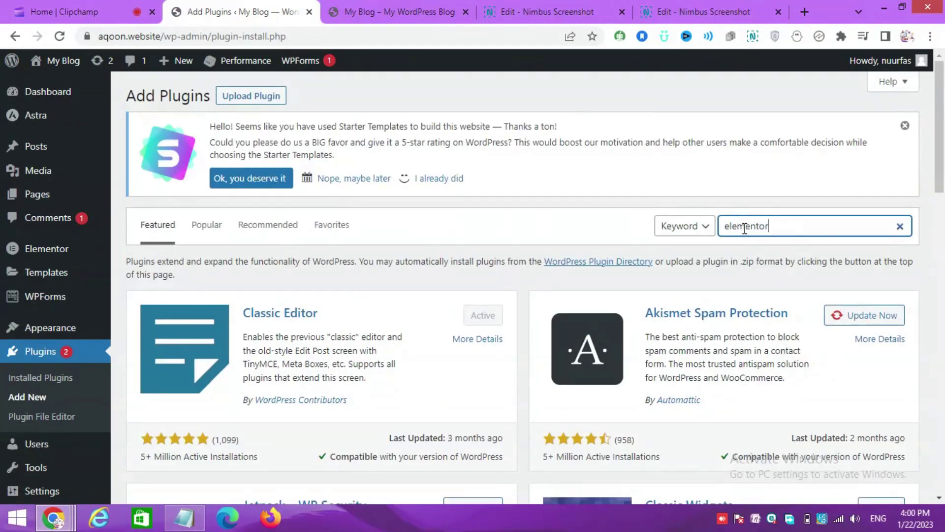
click(917, 125)
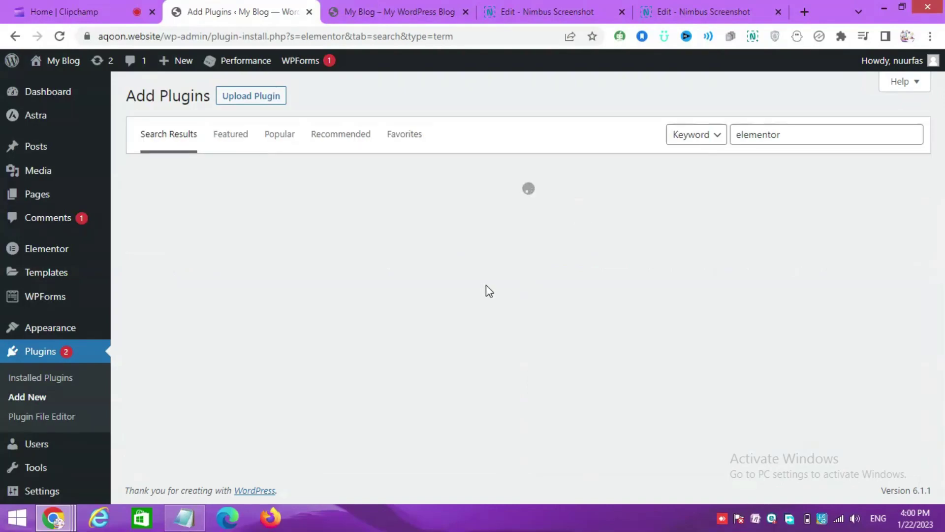
scroll(541, 270, down, 1)
scroll(518, 233, down, 6)
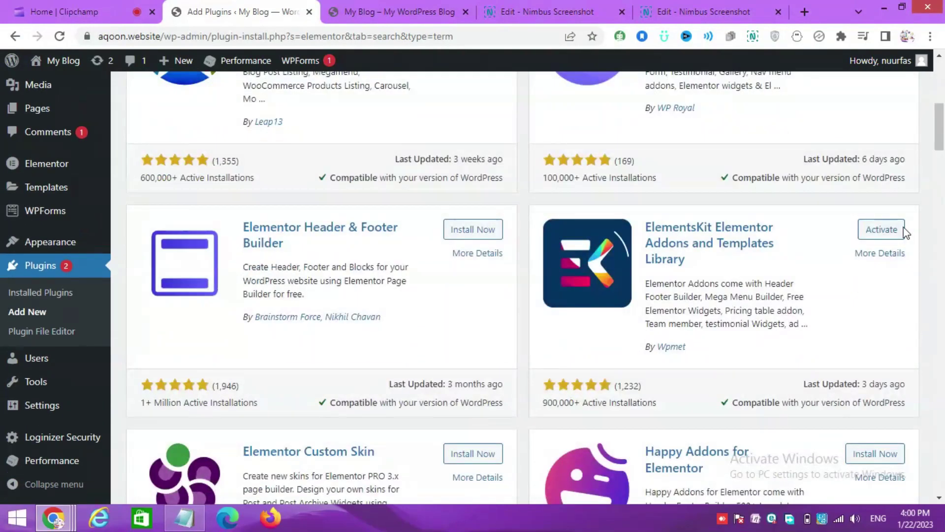
Search the plugin directory for "youst", and replace that search with "seo"
scroll(830, 153, up, 7)
double_click(829, 139)
text(youst)
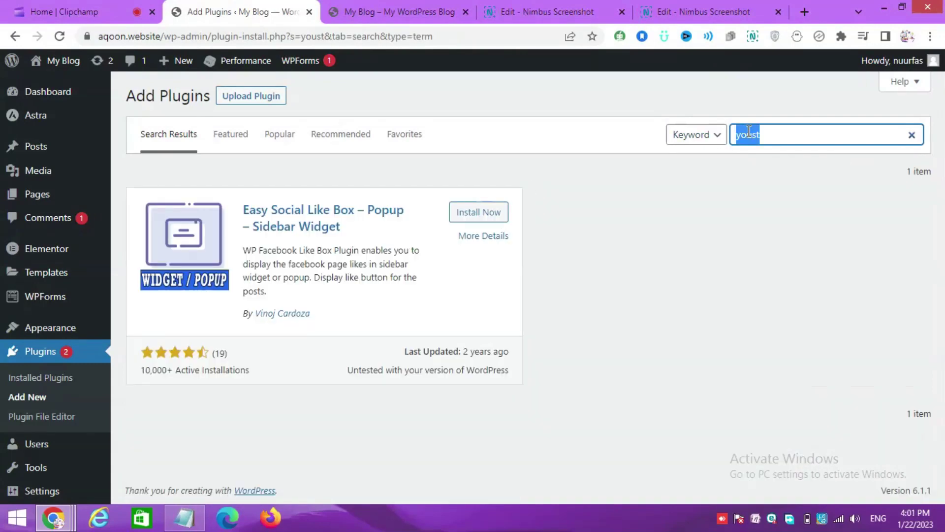
text(yo)
double_click(751, 135)
text(seo)
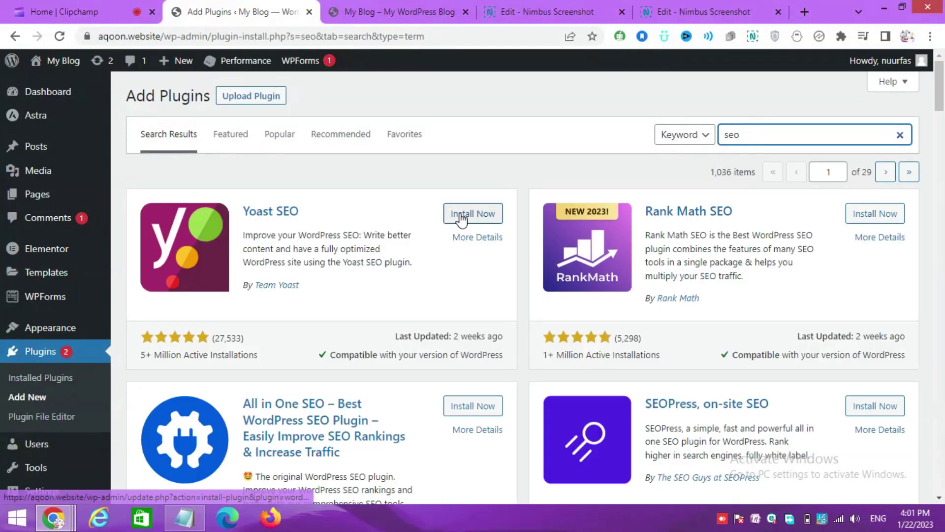
Install the Yoast SEO plugin and open the list of installed plugins
click(461, 214)
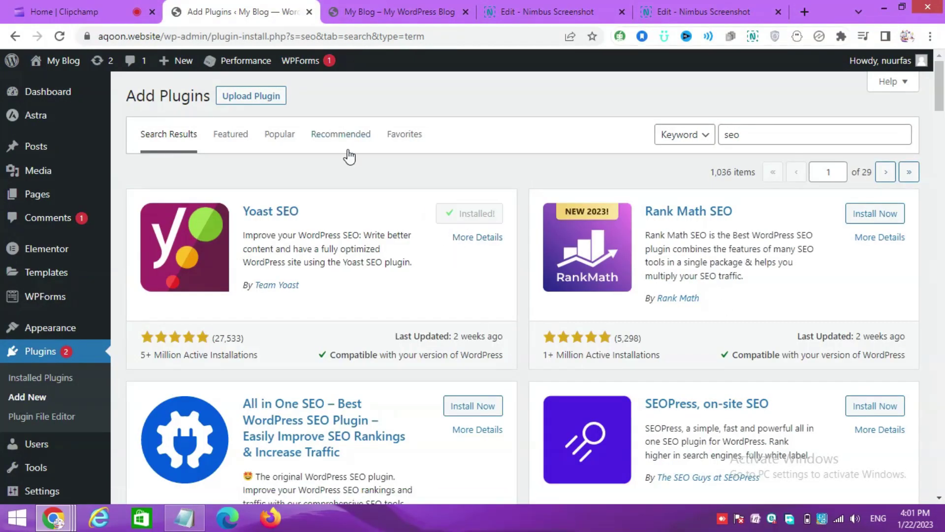
scroll(39, 304, down, 3)
click(47, 272)
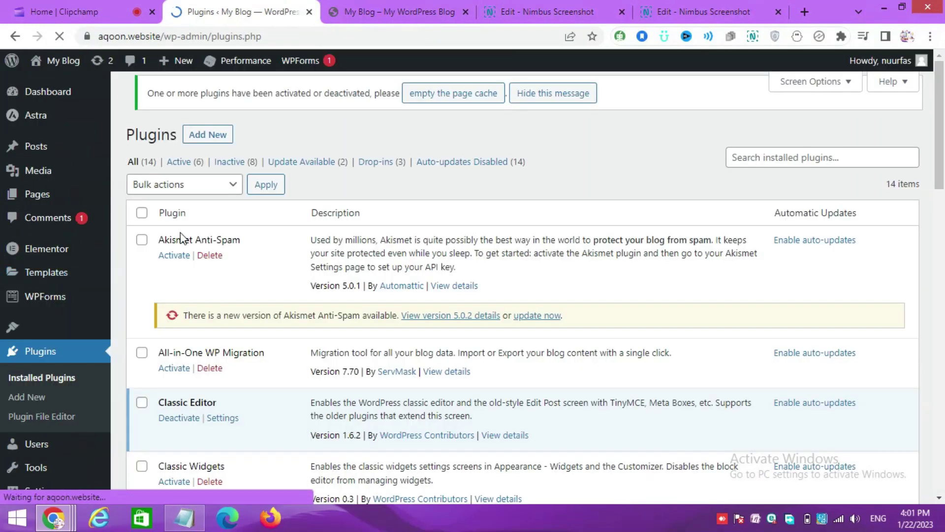
Select all installed plugins and activate them with a single bulk action
scroll(182, 239, down, 1)
click(142, 146)
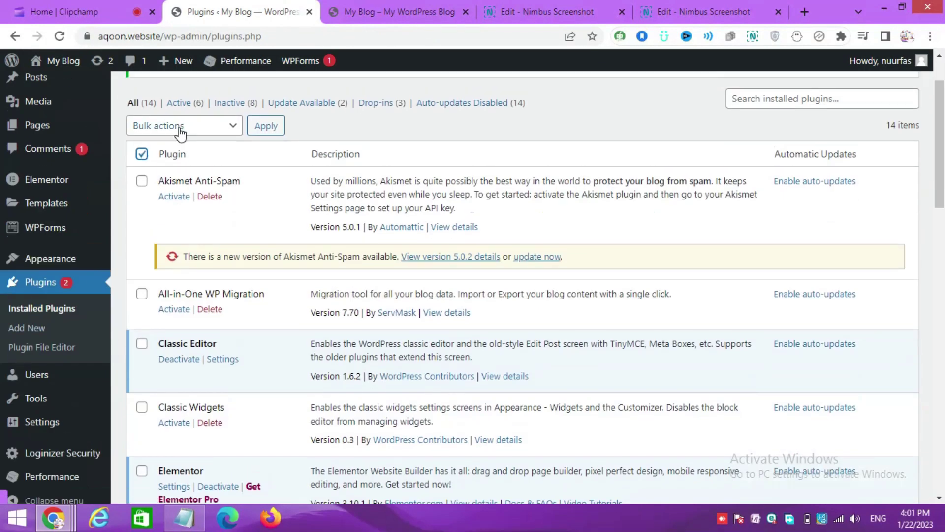
scroll(186, 429, down, 13)
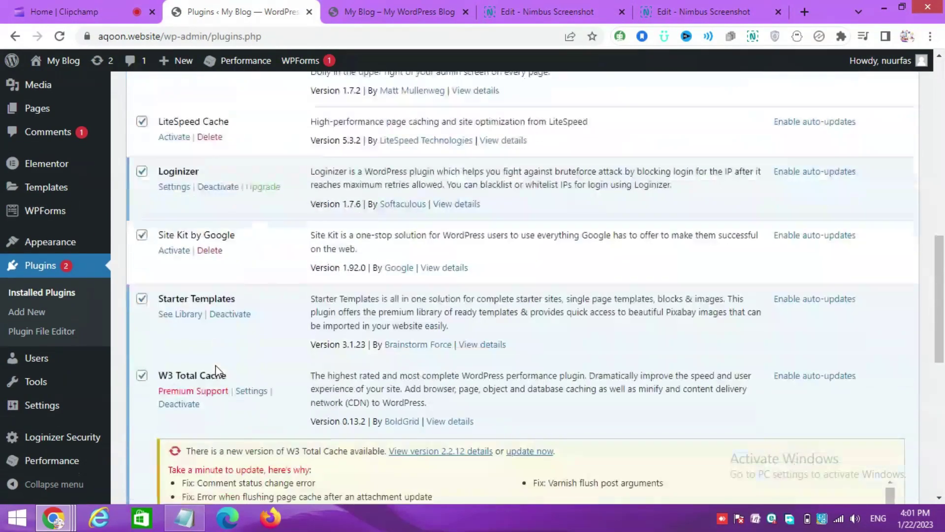
scroll(215, 376, up, 15)
click(197, 195)
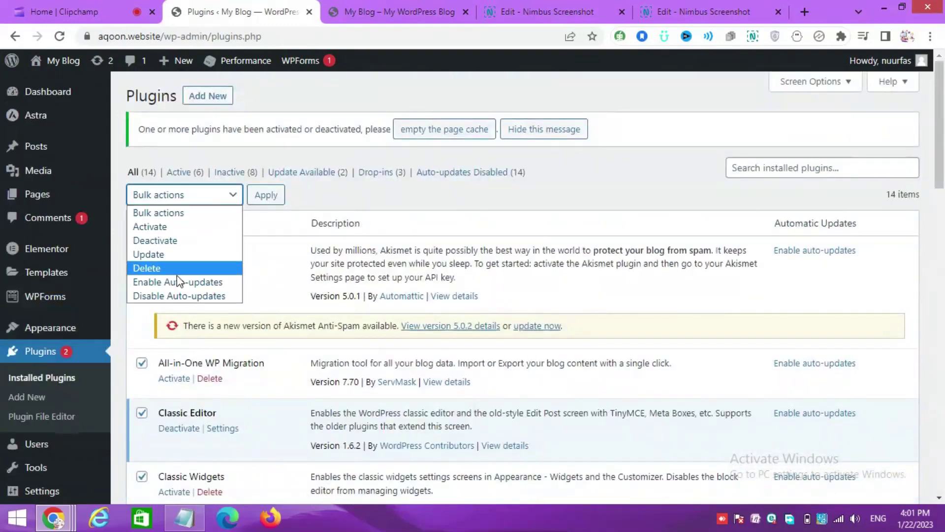
click(160, 227)
click(272, 197)
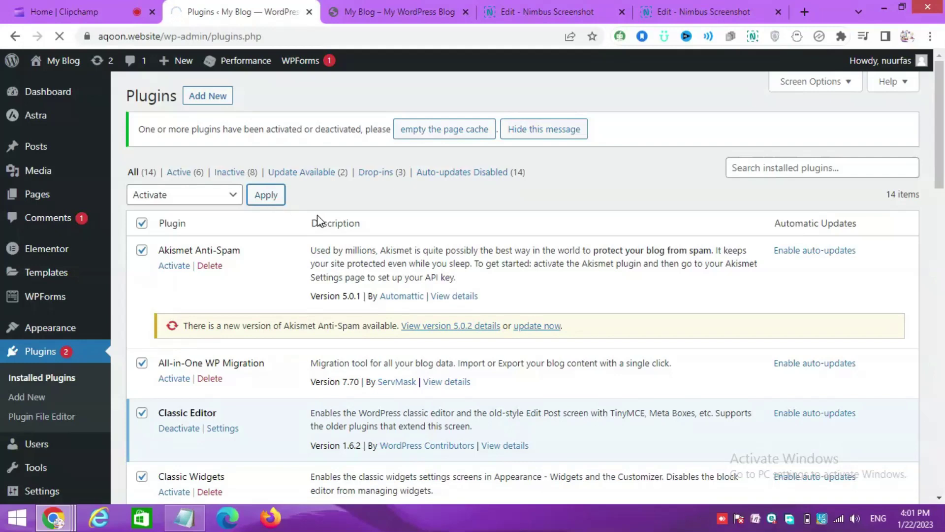
Dismiss the notice on the Akismet setup page and return to the list of installed plugins
scroll(481, 386, down, 2)
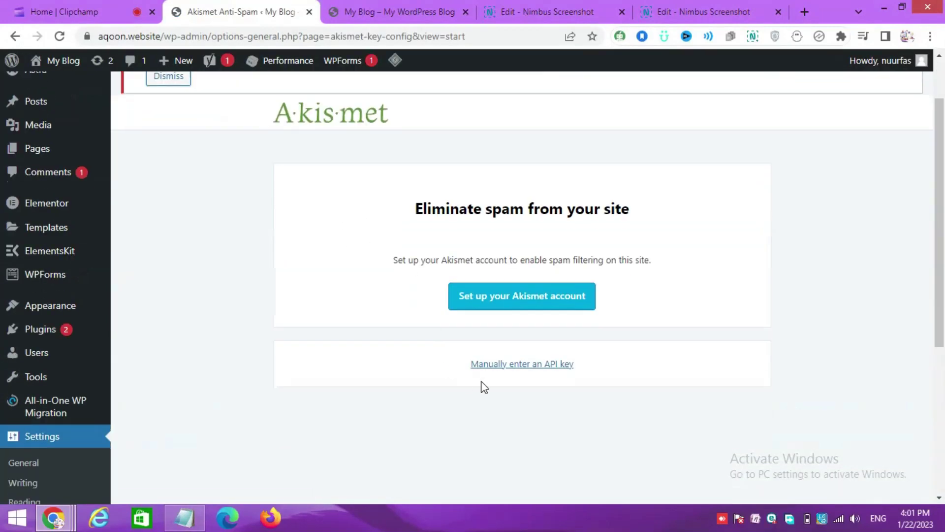
scroll(560, 268, up, 2)
click(161, 150)
scroll(30, 320, down, 3)
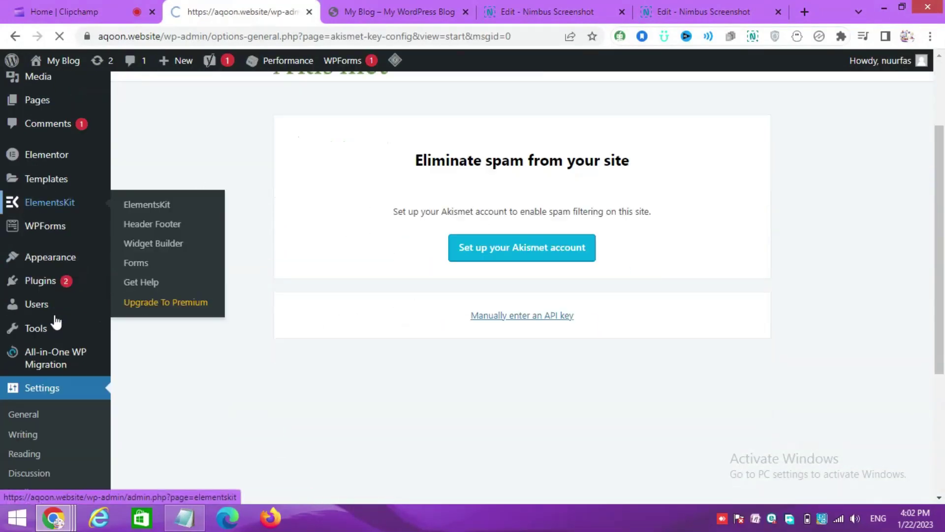
scroll(54, 315, down, 3)
click(48, 270)
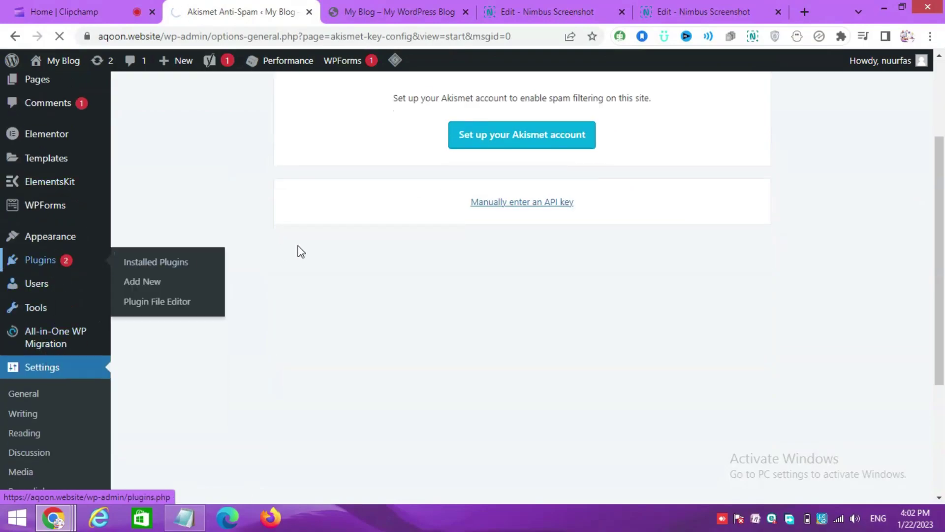
Deactivate the W3 Total Cache plugin
scroll(274, 227, down, 15)
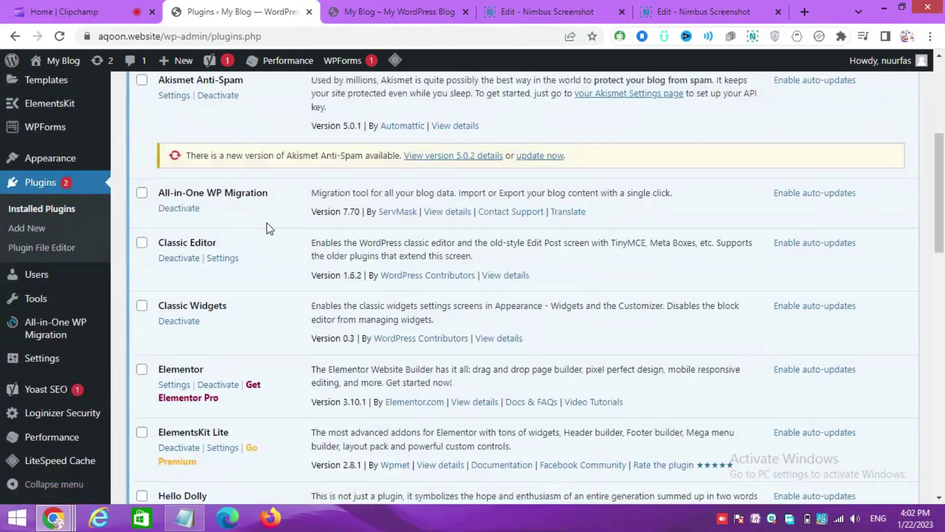
scroll(194, 210, down, 10)
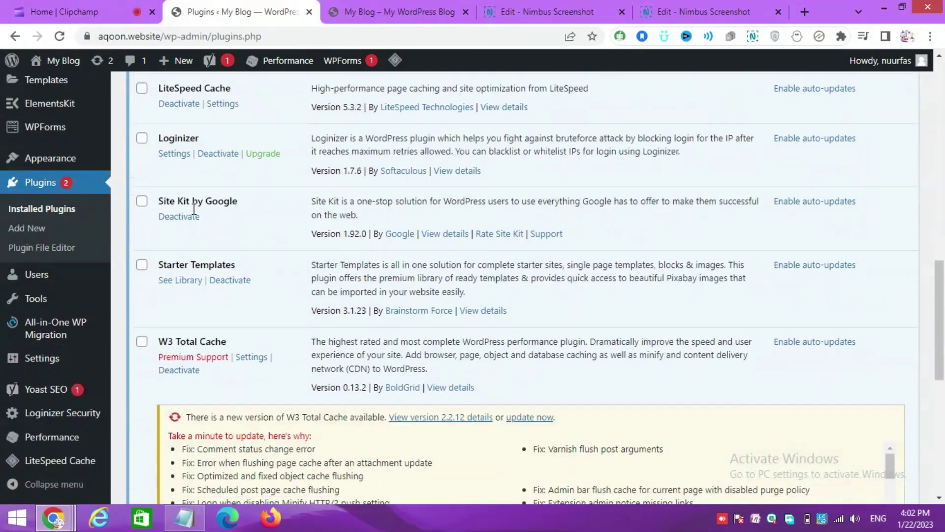
scroll(186, 238, up, 6)
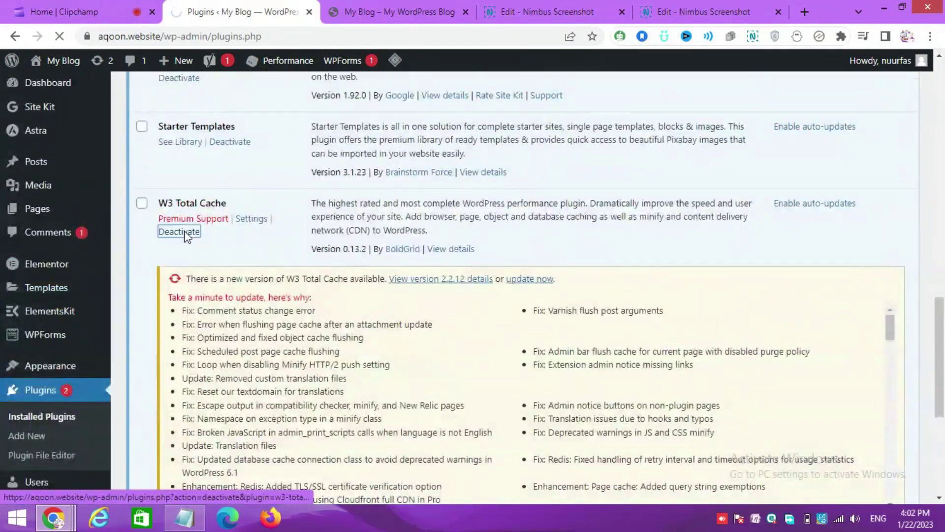
click(185, 232)
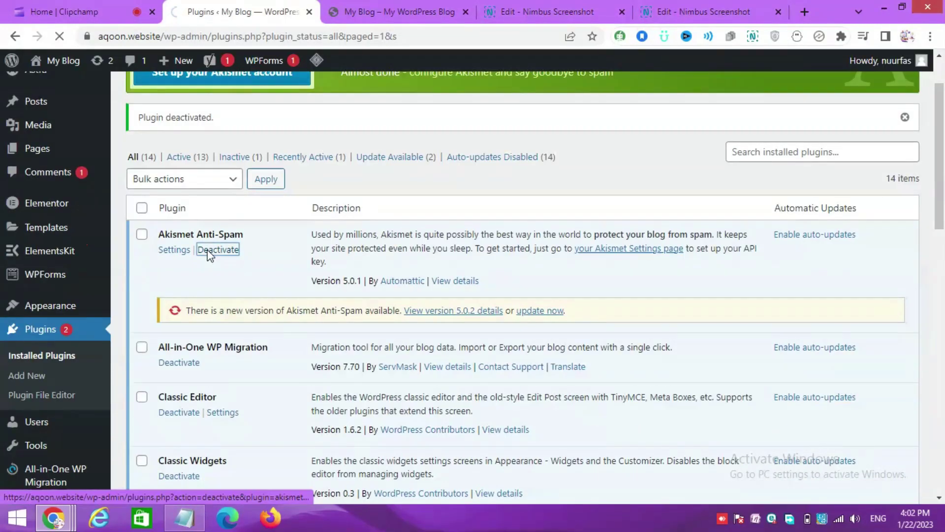
Deactivate the Akismet Anti-Spam plugin and delete it from the site
click(207, 251)
click(210, 119)
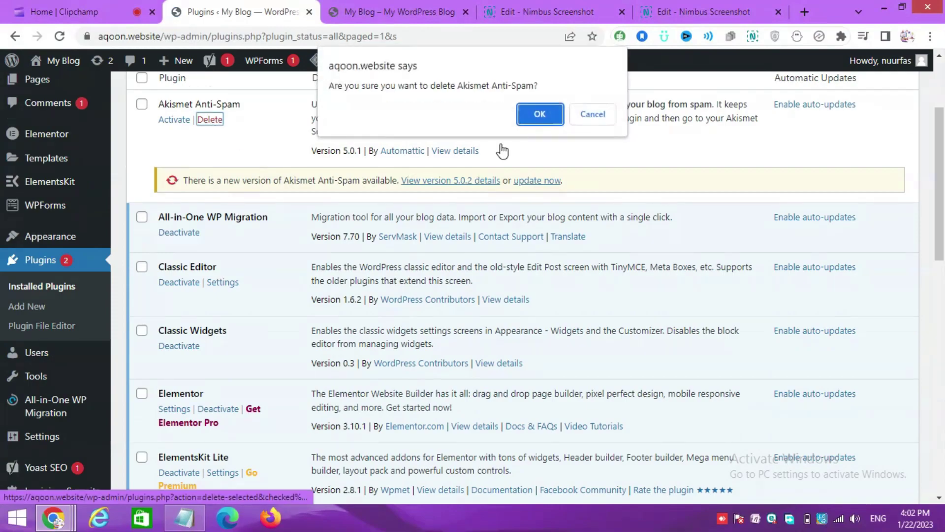
click(539, 114)
Delete the deactivated W3 Total Cache plugin from the site
scroll(265, 234, down, 10)
scroll(264, 234, down, 5)
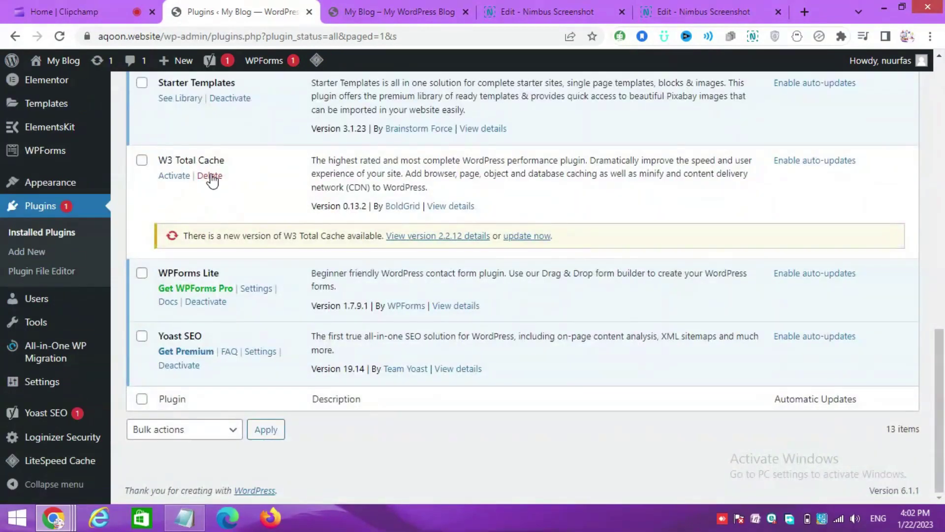
click(208, 175)
click(543, 114)
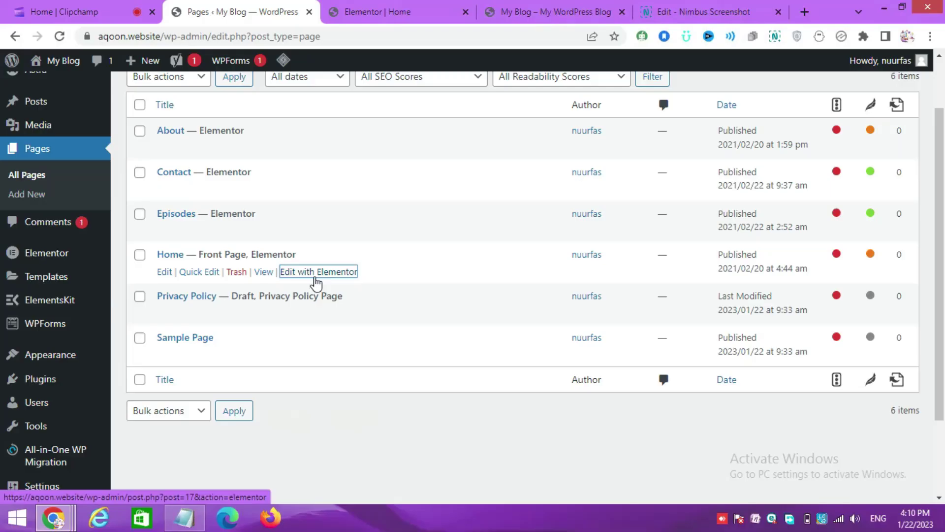
Open the Home page from the pages list in the Elementor editor in a separate browser tab
right_click(312, 274)
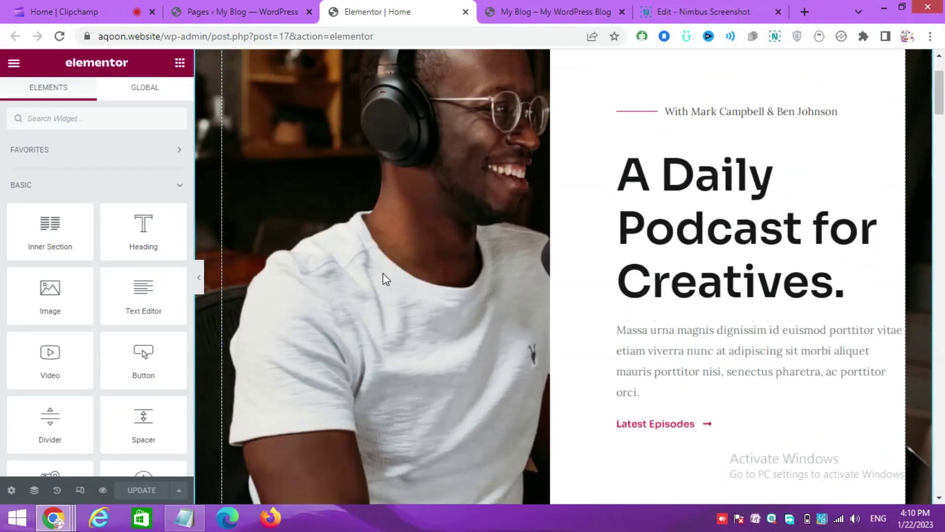
scroll(386, 279, down, 8)
scroll(494, 332, up, 10)
Replace the hero heading "A Daily Podcast for Creatives." with "kusoo dhawaad"
click(725, 279)
key(BackSpace)
key(BackSpace)
key(BackSpace)
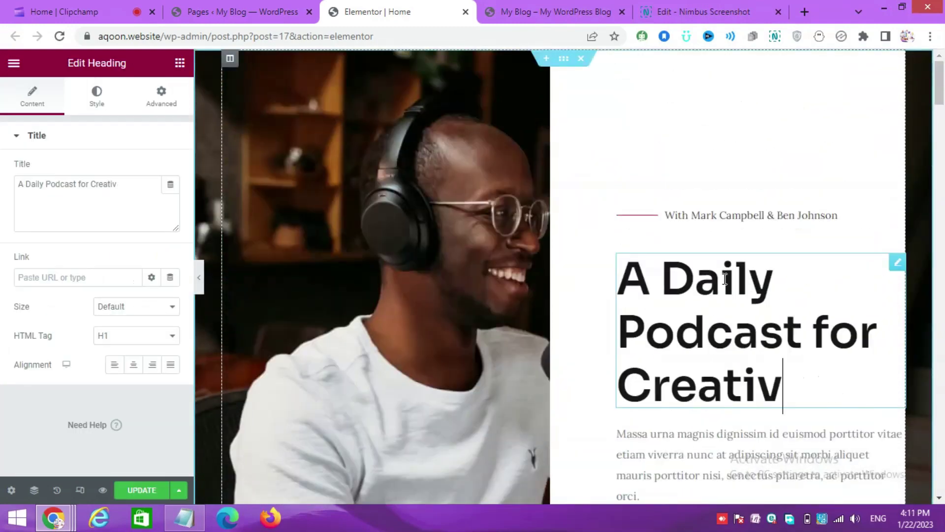
key(ctrl+a)
text(kusoo dhawaad)
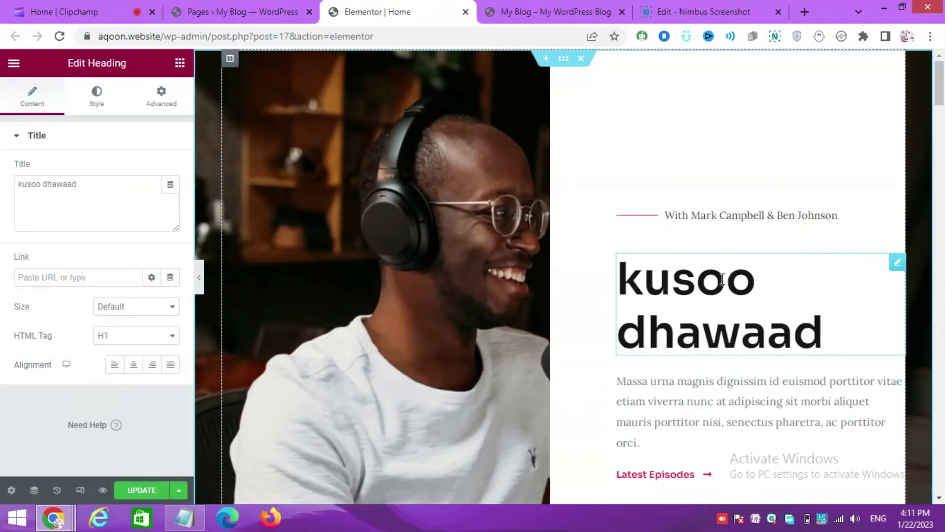
Replace the paragraph below the hero heading with "halakana waxa aa dka heli katya"
scroll(722, 279, down, 3)
click(676, 261)
key(ctrl+a)
text(halakana wa)
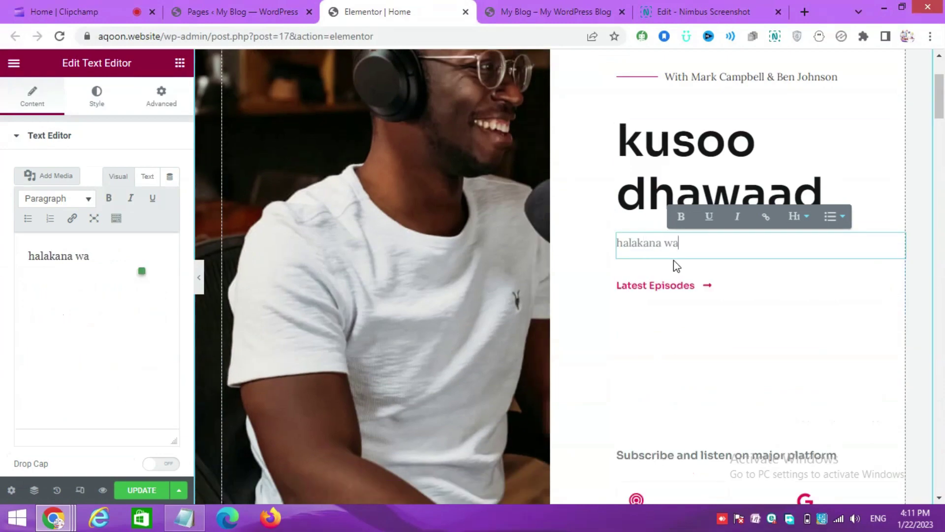
text(xa aa dka heli katya)
Open the media picker for the hero section's background image
scroll(658, 268, down, 4)
scroll(411, 219, up, 6)
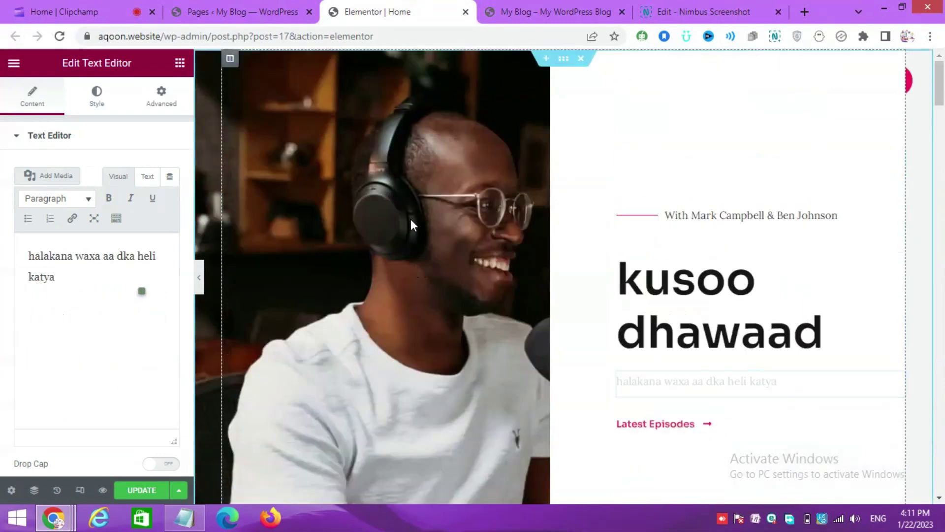
click(317, 274)
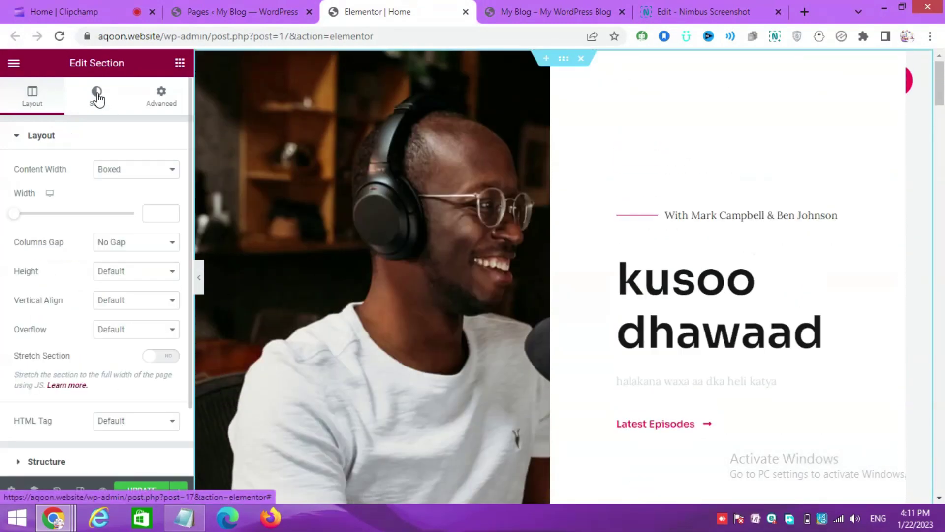
click(98, 94)
click(84, 292)
click(277, 134)
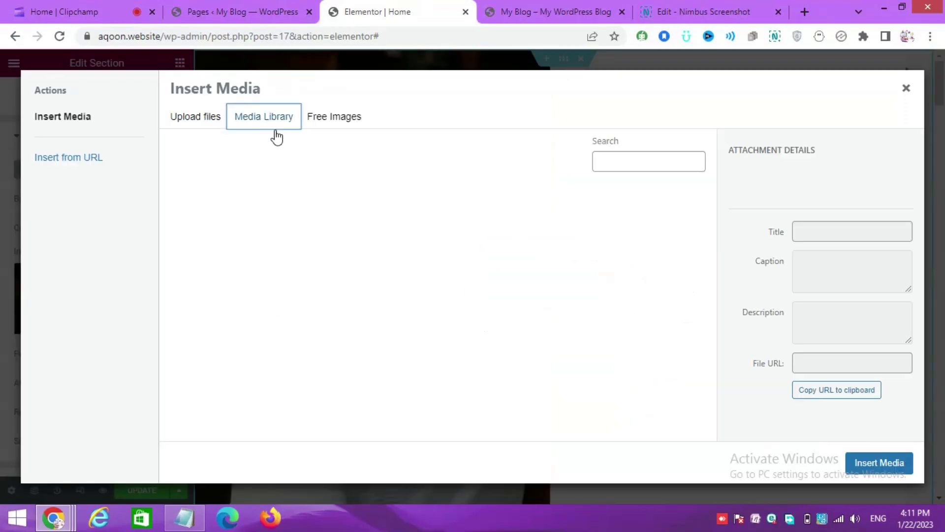
Search the free stock images for "women"
click(334, 117)
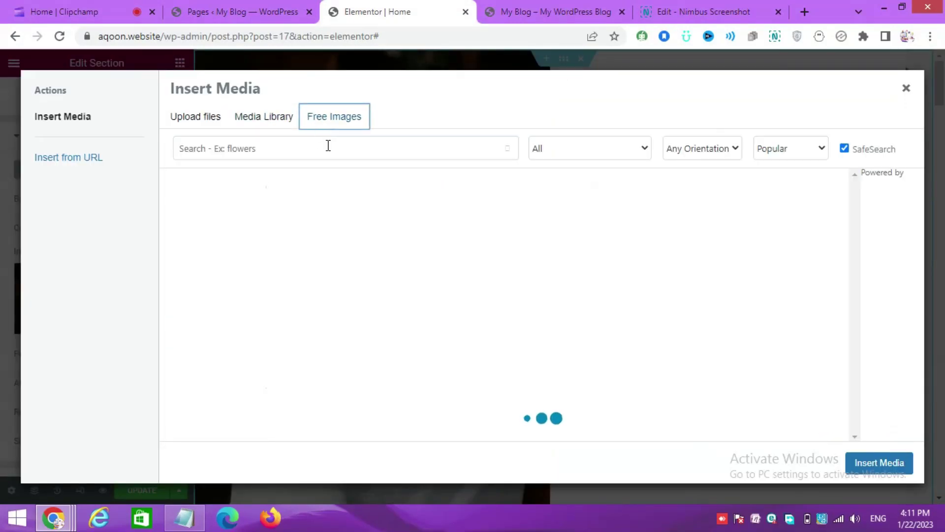
click(286, 150)
text(women)
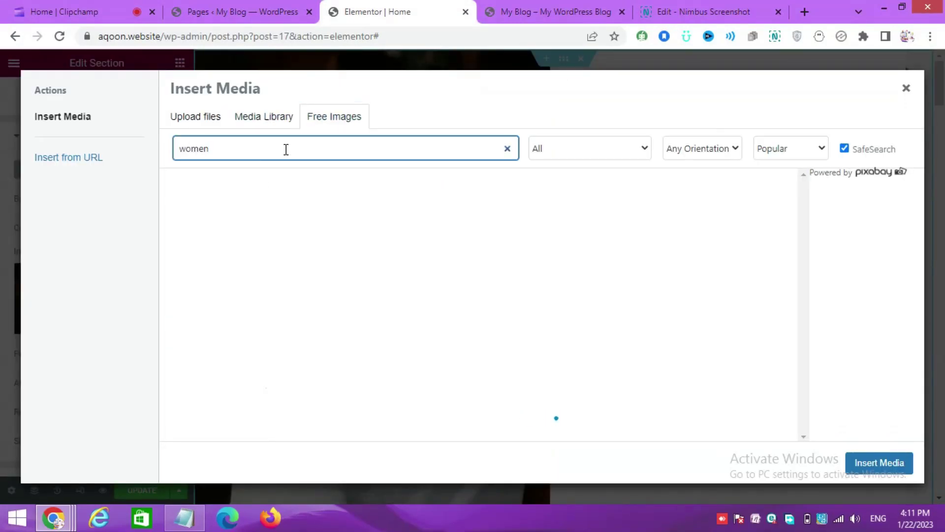
Insert the media library photo of the smiling man in a maroon shirt with a laptop as the hero background
click(264, 116)
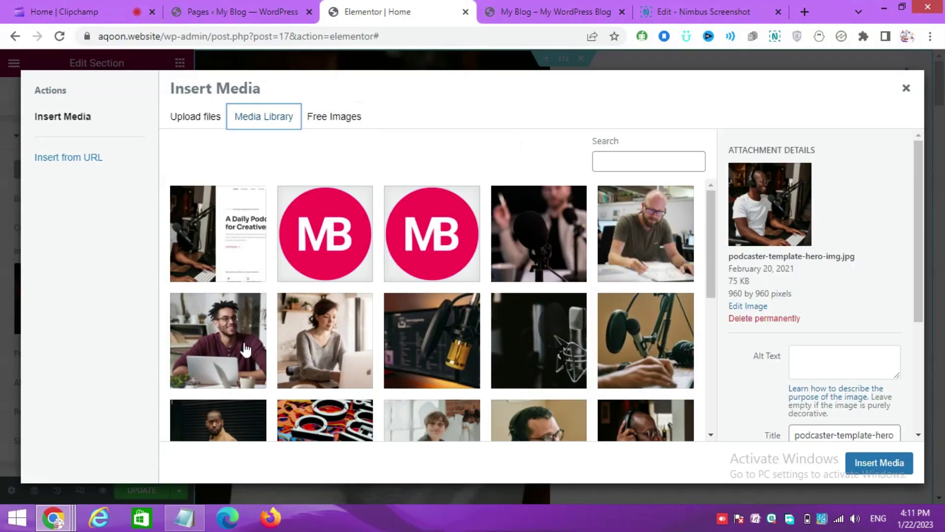
click(879, 463)
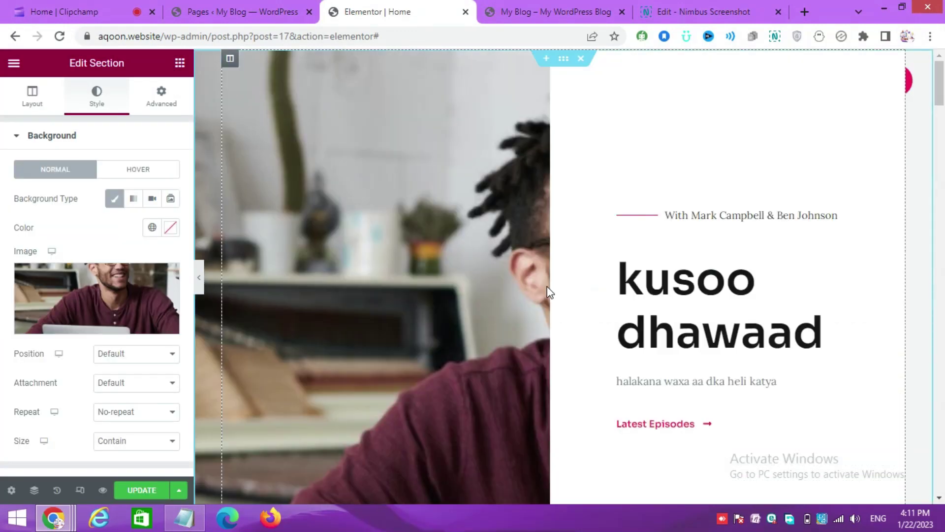
scroll(359, 287, down, 3)
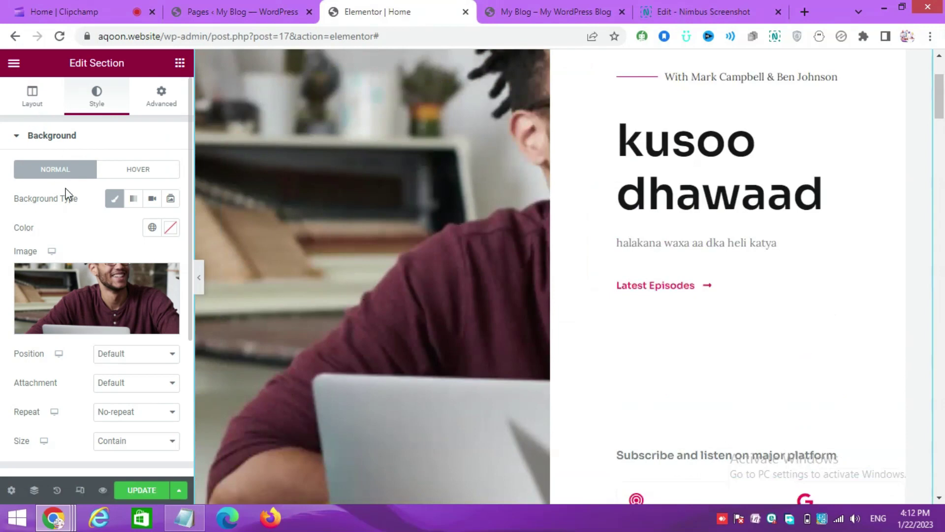
Narrow the hero section's boxed content width, and open the style settings of its column
click(31, 96)
drag(12, 217, 52, 214)
click(279, 102)
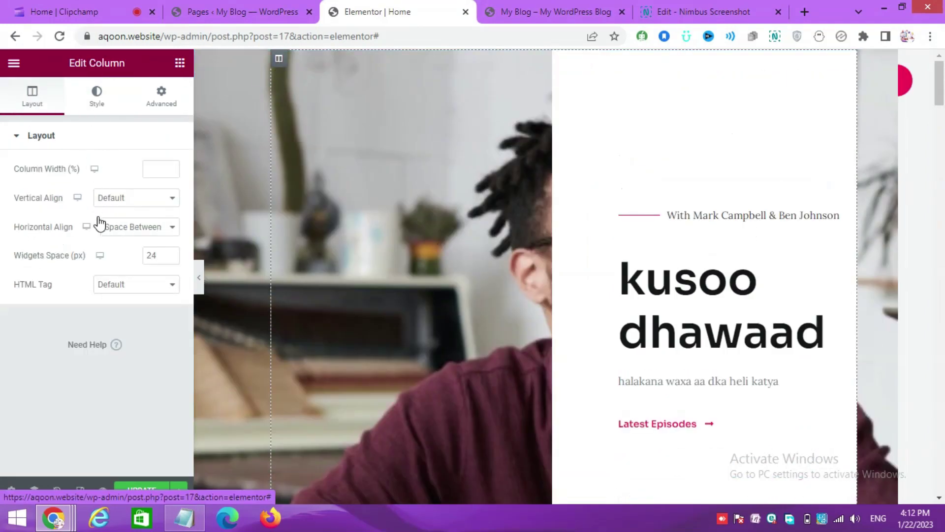
click(97, 93)
Retitle the Spotify icon box as "facebook" and the Apple Podcasts icon box as "whatsapp"
scroll(500, 270, down, 5)
click(655, 251)
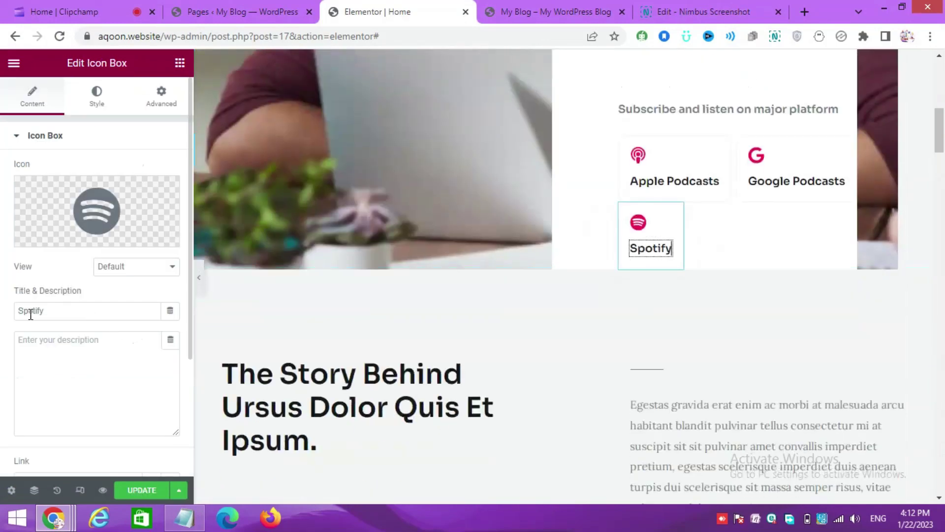
click(30, 314)
text(facebook)
click(658, 190)
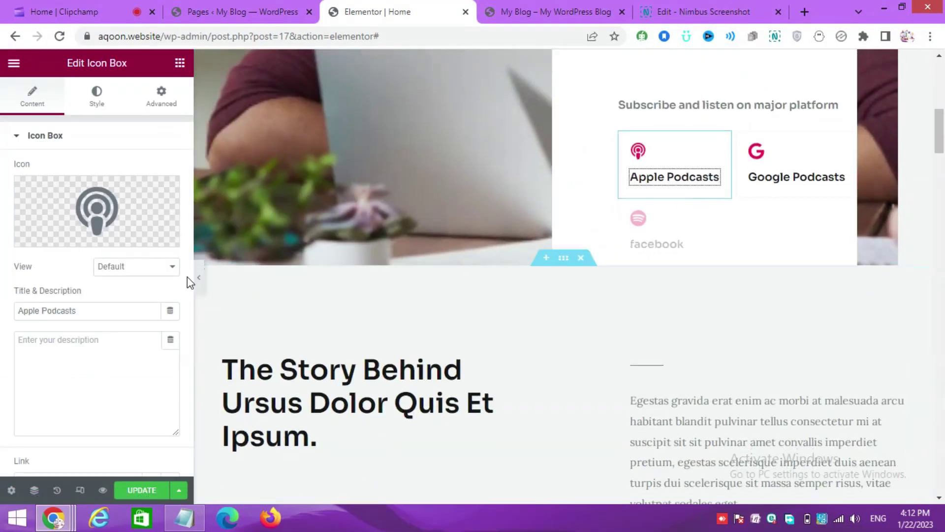
triple_click(48, 311)
text(whatsapp)
Retitle the Google Podcasts icon box as "tiktok" and insert an icon from a library search for "faceb"
click(749, 123)
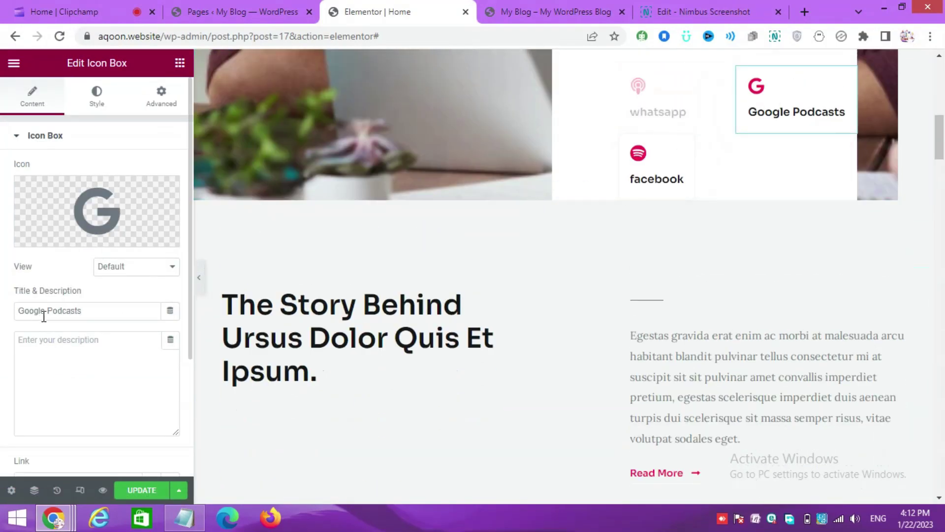
triple_click(42, 311)
text(tiktok)
click(77, 226)
click(407, 116)
text(facebook)
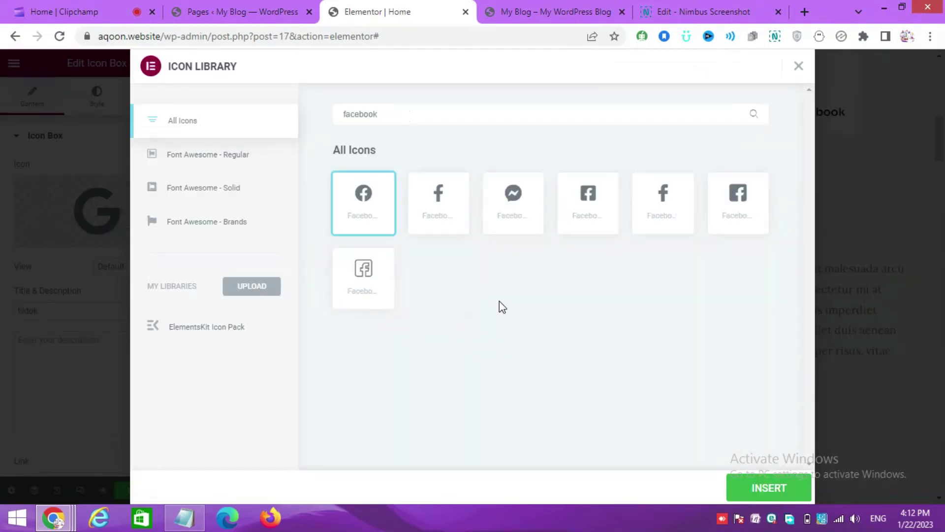
click(768, 487)
scroll(635, 365, up, 4)
Change the whatsapp box's icon to the WhatsApp icon, found by searching the icon library for "whats"
click(658, 310)
click(78, 212)
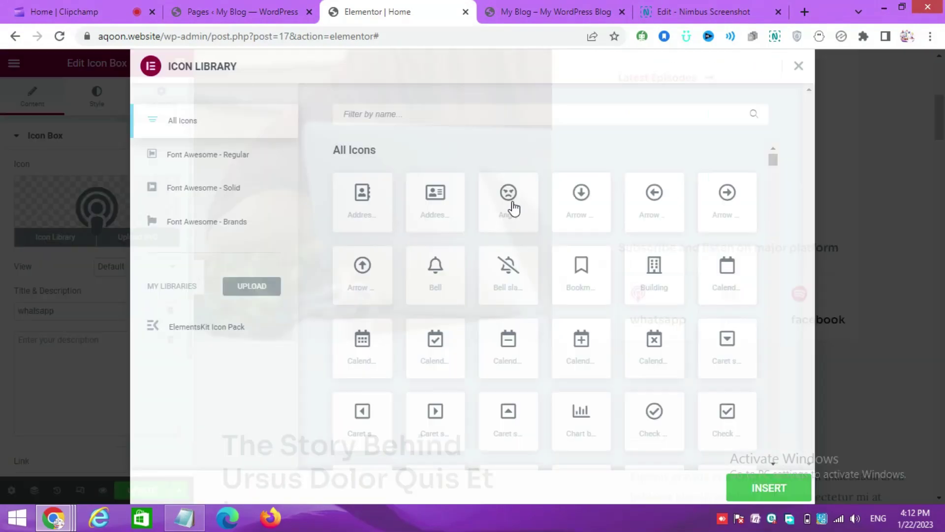
click(380, 112)
text(whats)
click(387, 218)
click(768, 487)
scroll(551, 271, down, 8)
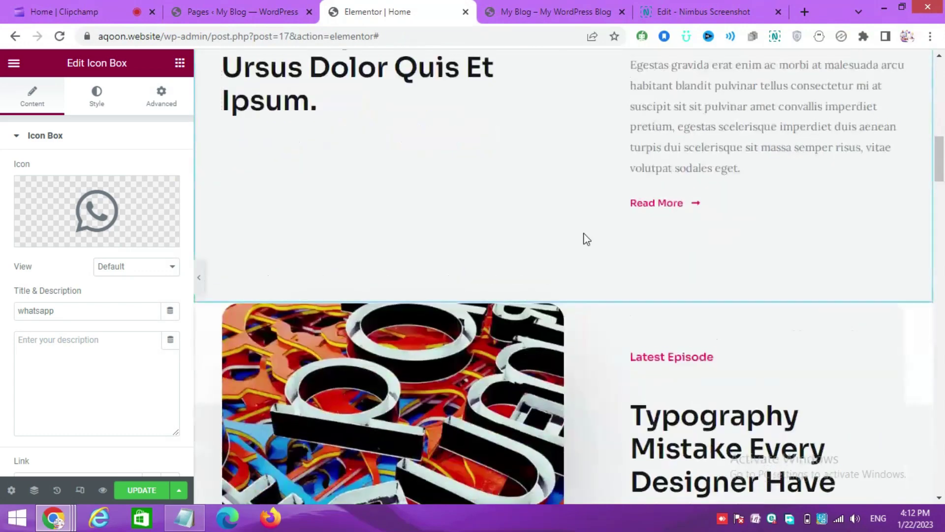
Replace the heading of the section below the hero with "halakan waad bedli akrta"
scroll(584, 239, up, 4)
click(397, 248)
key(ctrl+a)
text(halakan)
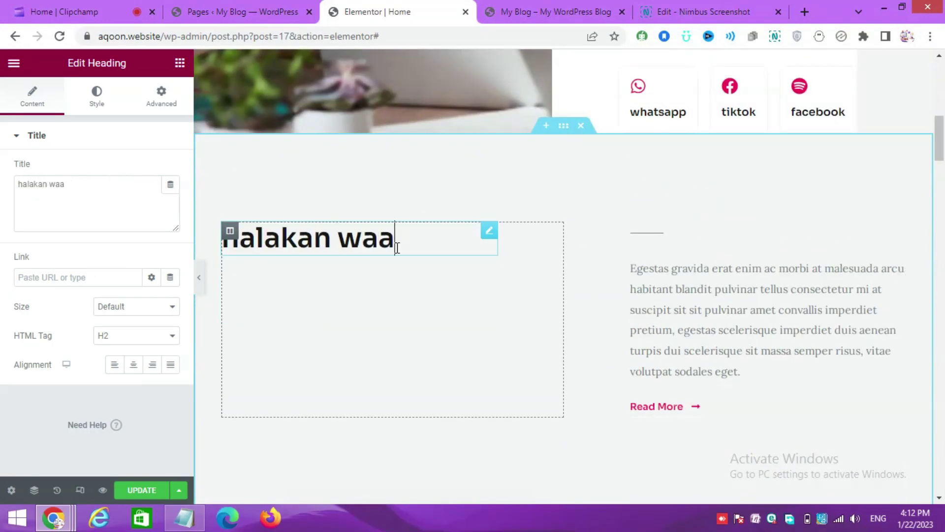
text( waad bedli akrta)
Replace the paragraph beside the "halakan waad bedli akrta" heading with the placeholder text "ahjsahhjdkdsdjdsbdbdbhjd"
click(637, 327)
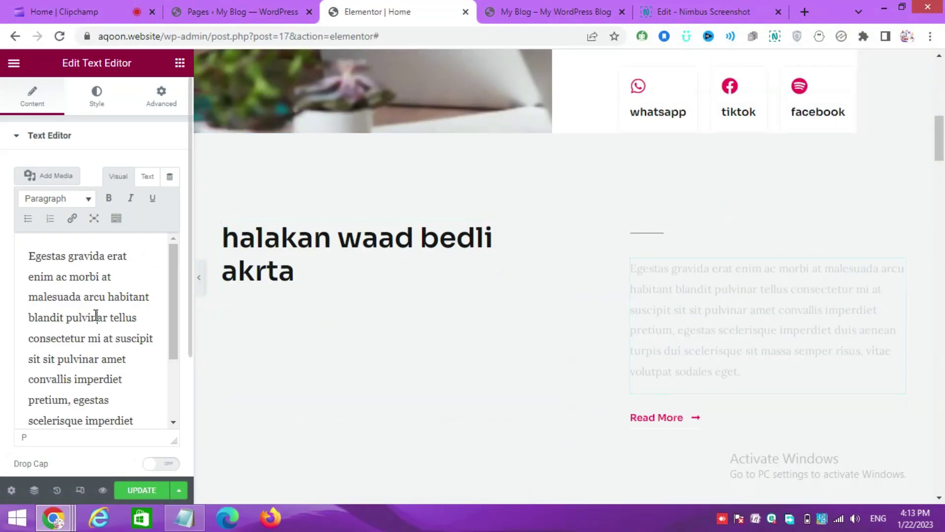
click(95, 313)
key(ctrl+a)
text(ahjsahhjdkdsdjdsbdbdbhjd)
scroll(418, 218, down, 5)
click(417, 218)
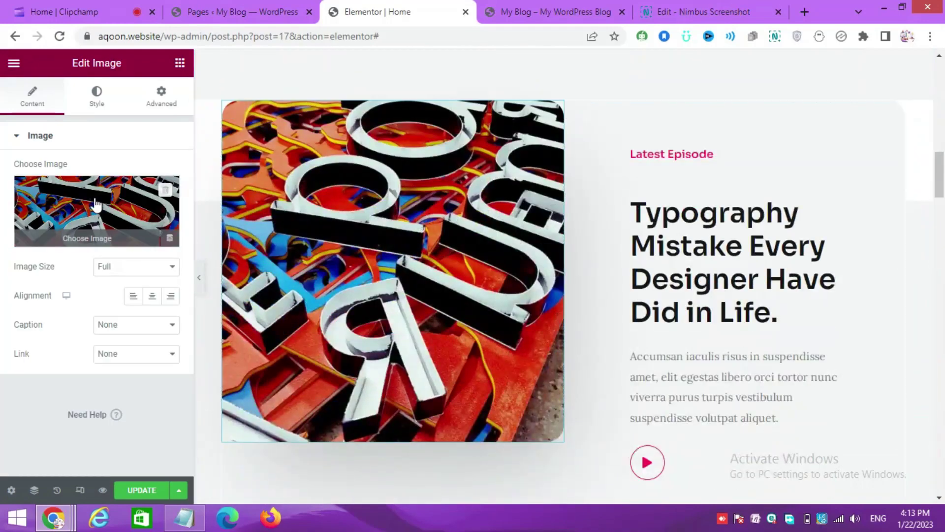
click(473, 356)
click(900, 462)
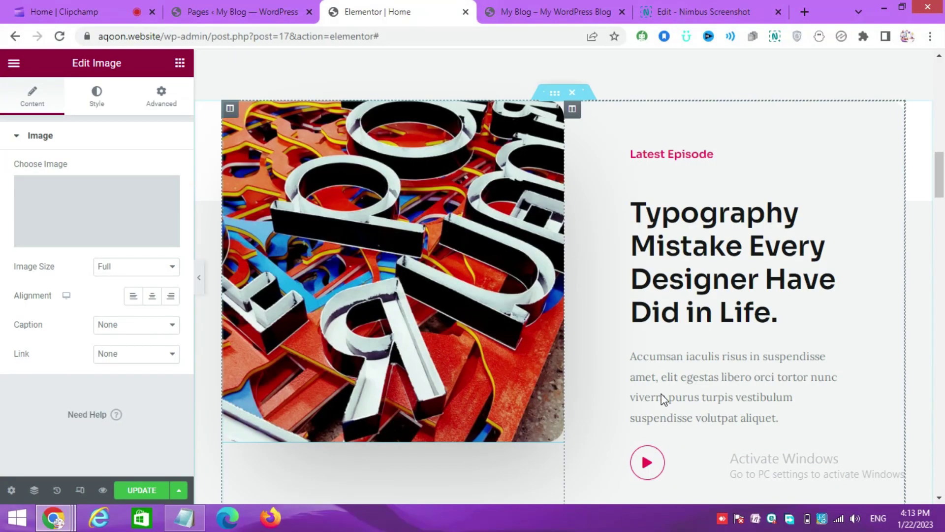
Replace the "Recent Episodes" heading with "adadad"
scroll(660, 394, down, 9)
scroll(616, 295, up, 3)
click(321, 318)
mouse_move(563, 320)
mouse_down()
mouse_move(580, 339)
mouse_move(566, 325)
mouse_up()
triple_click(333, 149)
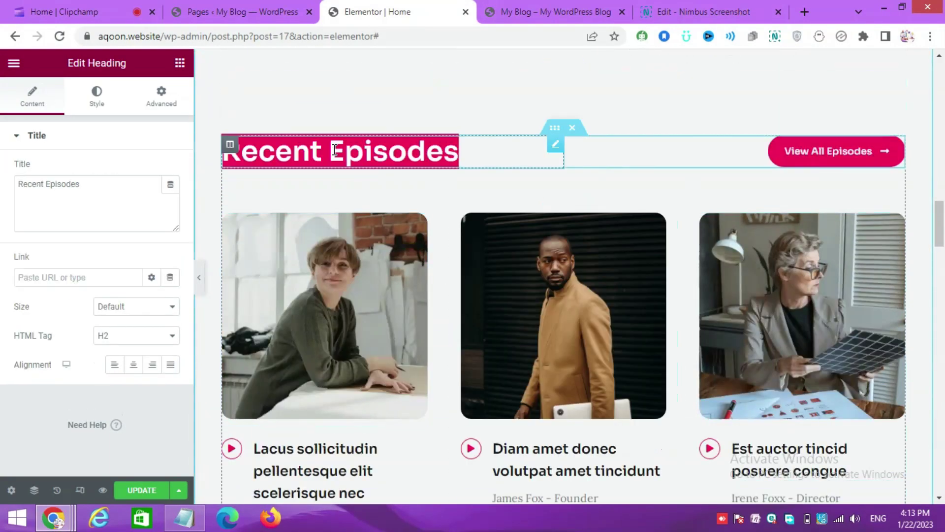
text(adadad)
Change the "What People Say" heading above the testimonials to "dadka nagu xdhan maxay dhaheen"
scroll(456, 247, down, 10)
click(551, 236)
scroll(554, 240, up, 3)
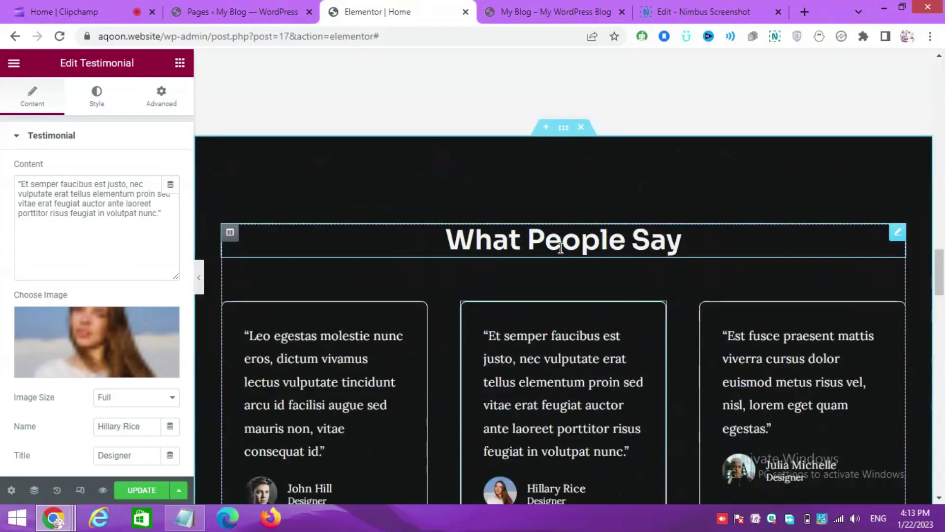
click(559, 242)
scroll(560, 242, up, 2)
text(dadka nagu xdha)
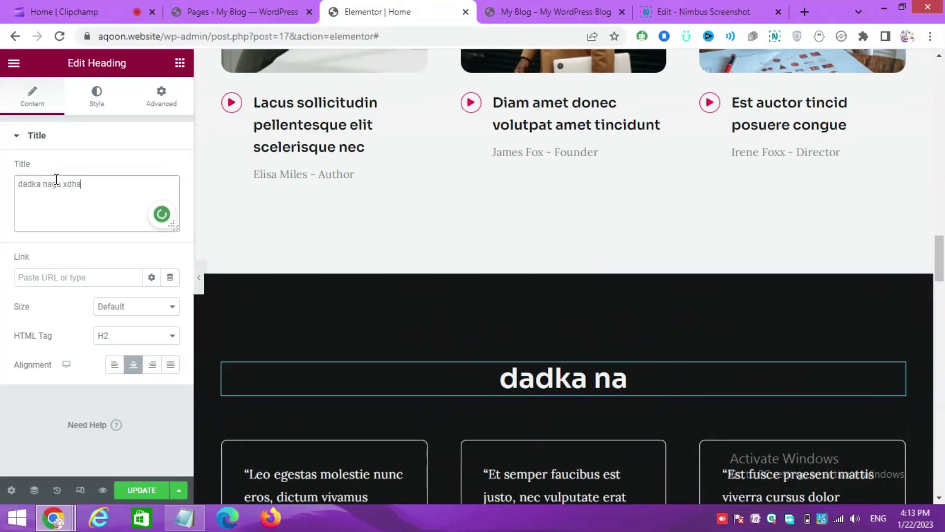
text(n maxay dhaheen)
key(BackSpace)
key(BackSpace)
key(BackSpace)
text(heen)
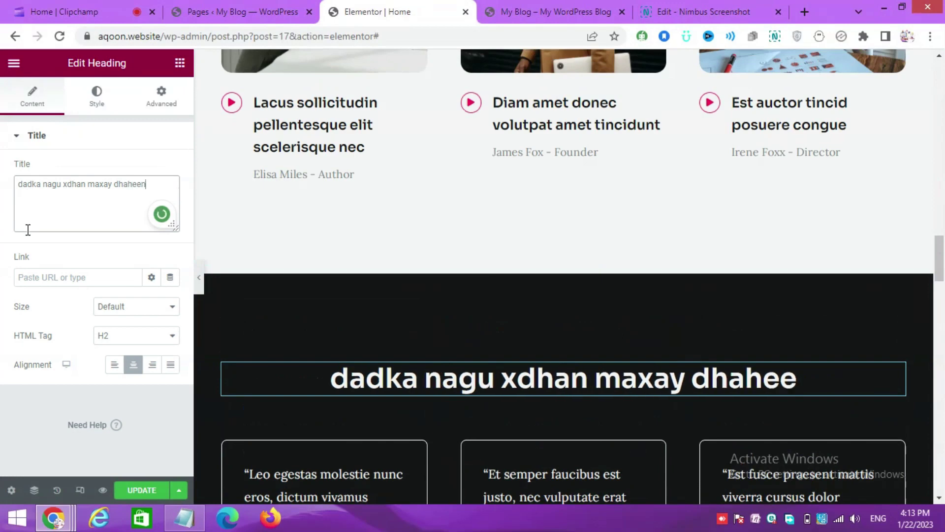
Set the first testimonial's content to "ahahahaha" and the content of the one beside it to "website fiican"
scroll(487, 324, down, 5)
click(325, 295)
triple_click(79, 211)
text(ahahaha)
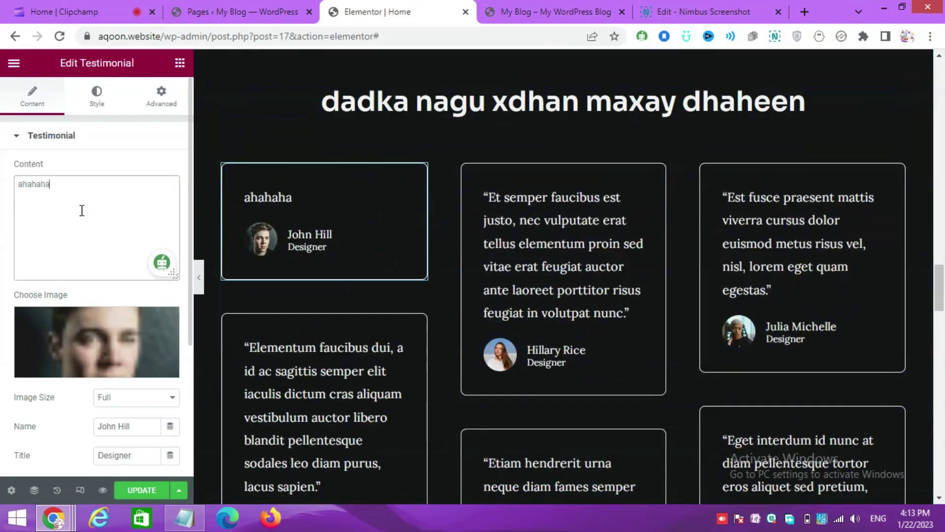
text(ha)
click(473, 258)
triple_click(49, 194)
text(website dii)
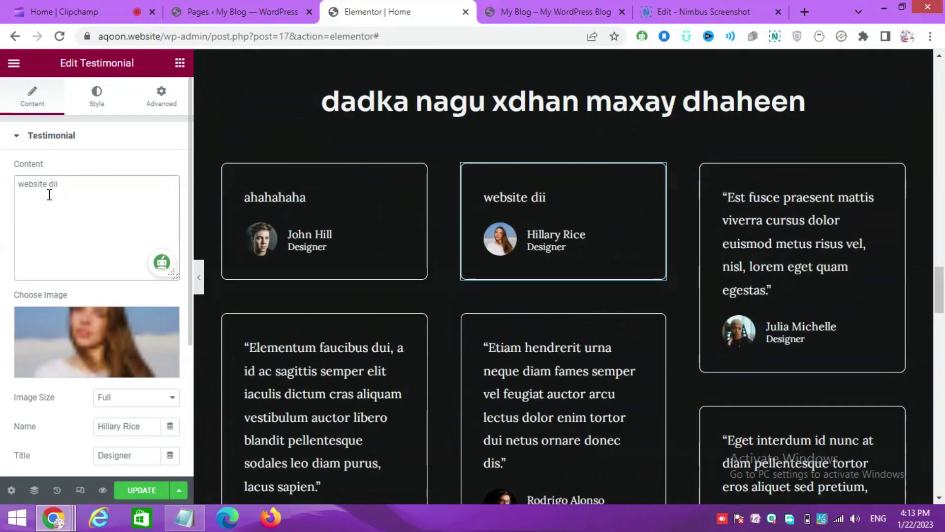
text( fiican)
scroll(601, 354, down, 3)
click(271, 103)
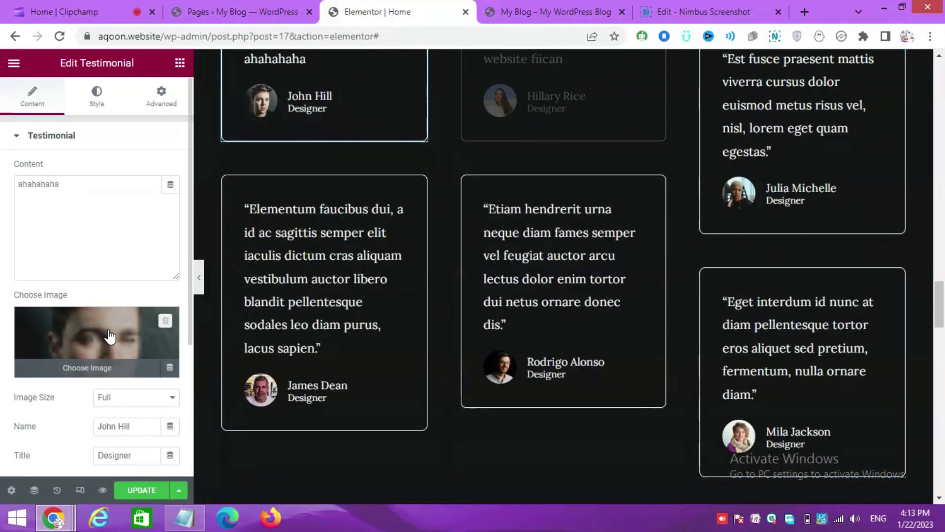
click(98, 342)
click(906, 87)
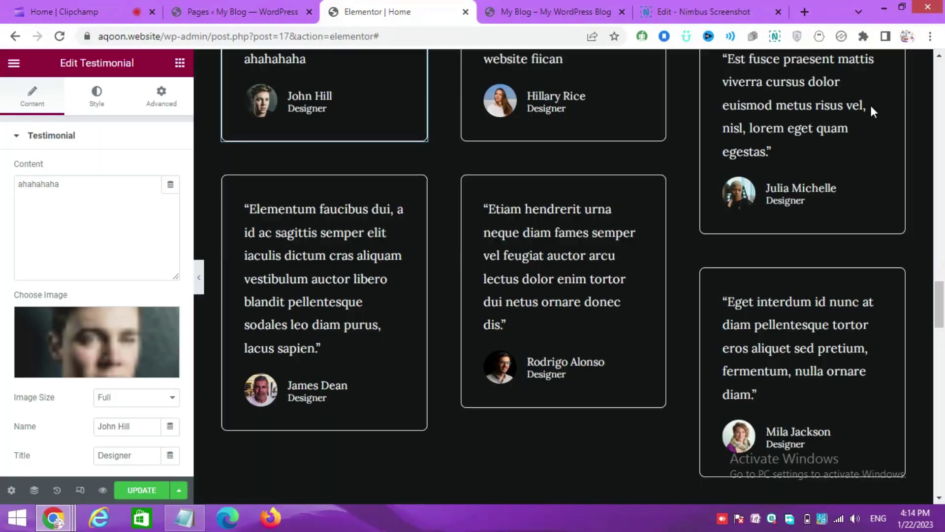
scroll(377, 268, down, 20)
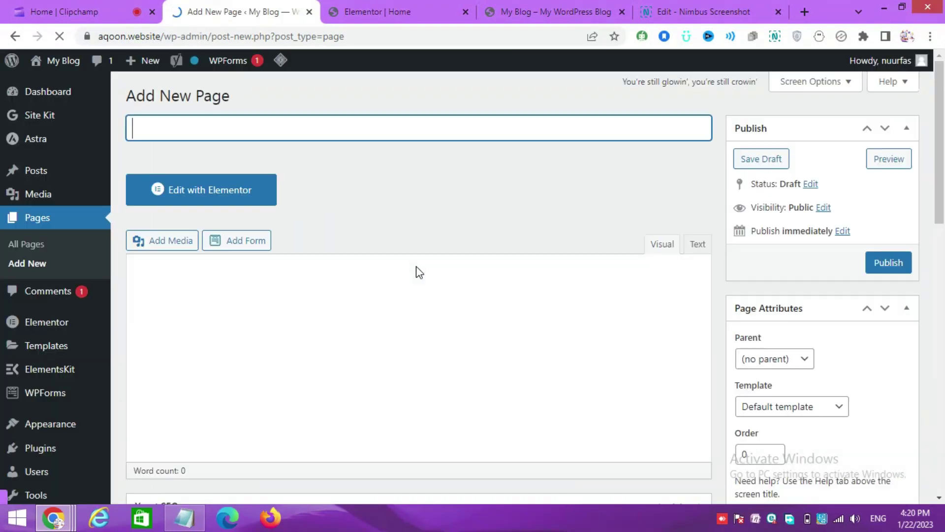
Title the new page "Blog" and publish it
text(Blog)
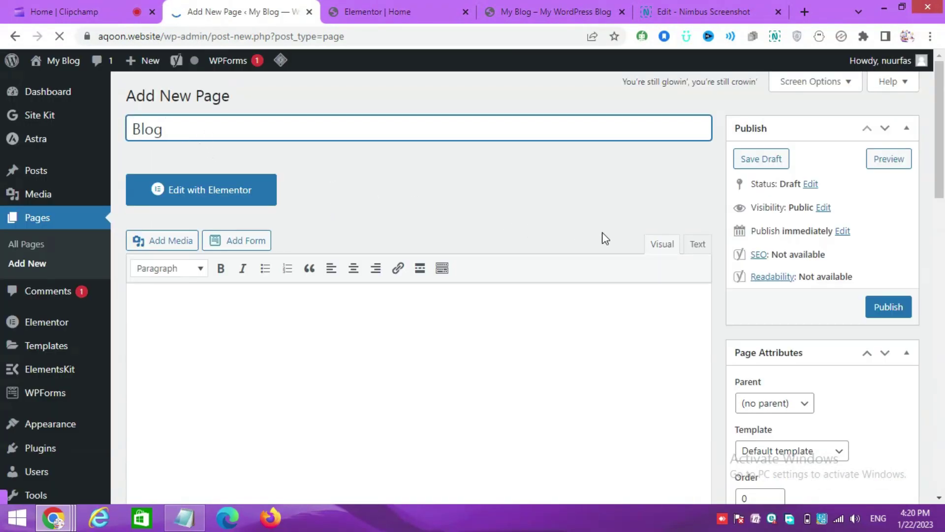
scroll(826, 256, down, 1)
scroll(827, 256, up, 1)
click(888, 309)
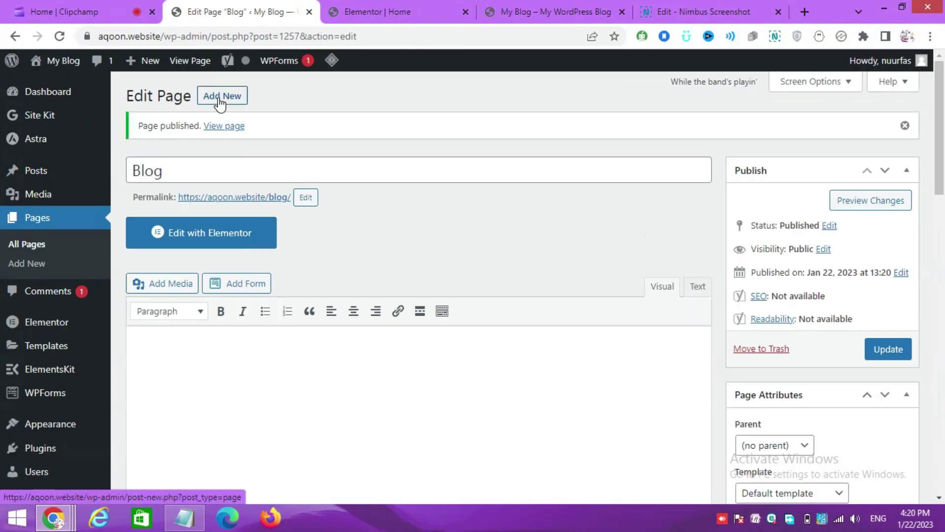
Create and publish another page titled "Term and condition"
click(218, 97)
text(Te)
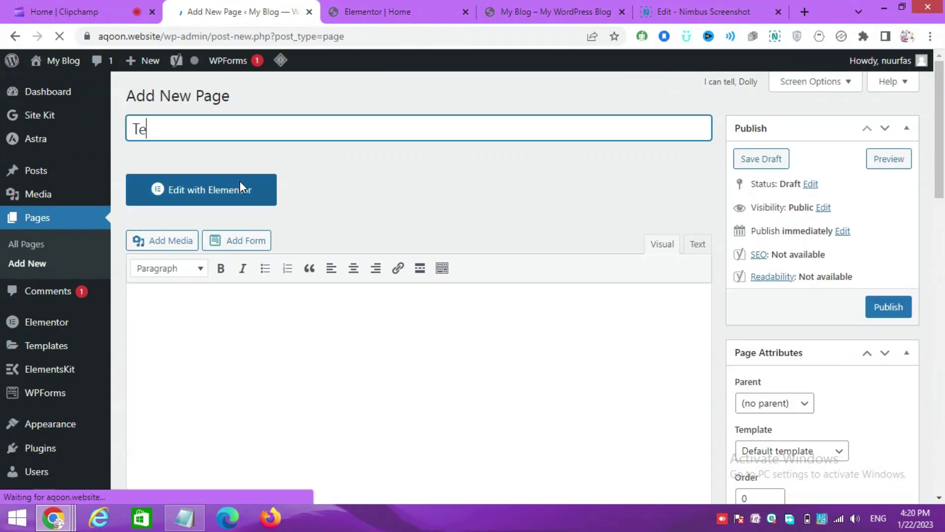
text(rm and condition)
click(886, 310)
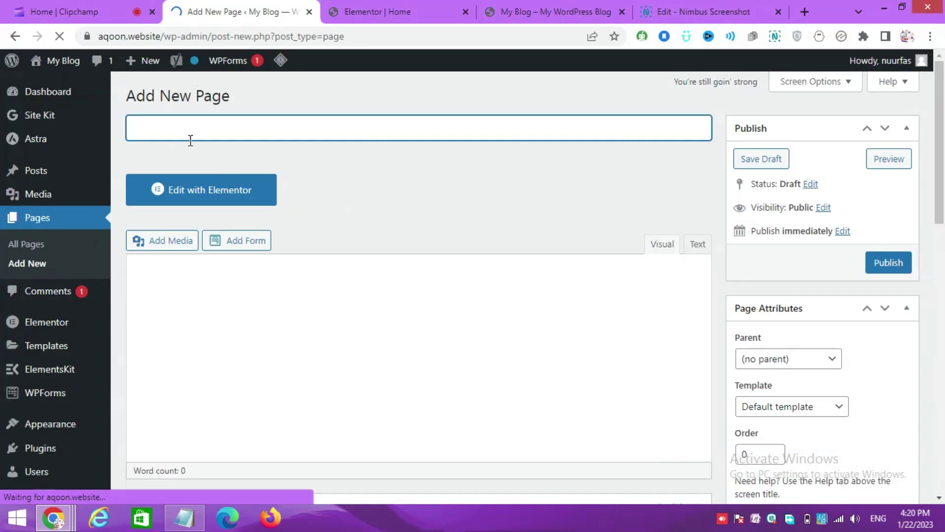
Title the next new page "Privacy Policy" and publish it
text(Privacy pOLICY)
key(BackSpace)
key(BackSpace)
key(BackSpace)
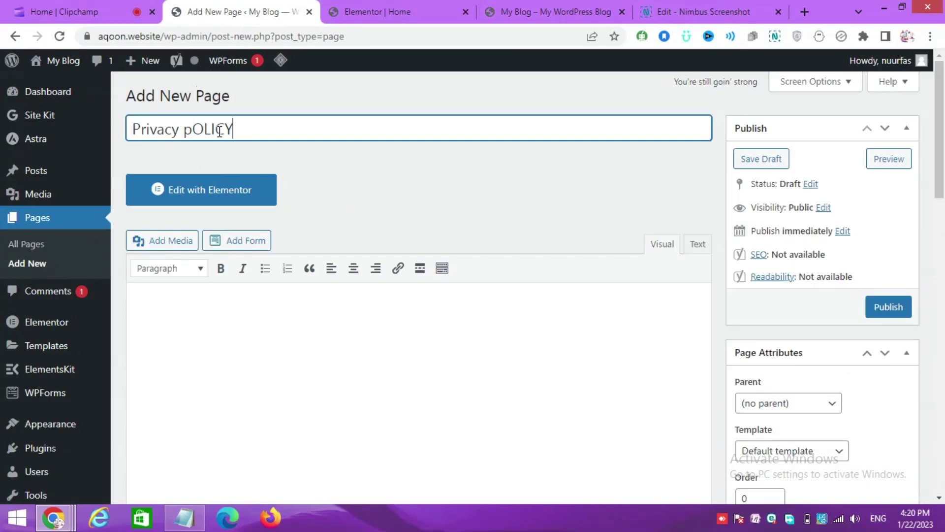
click(871, 311)
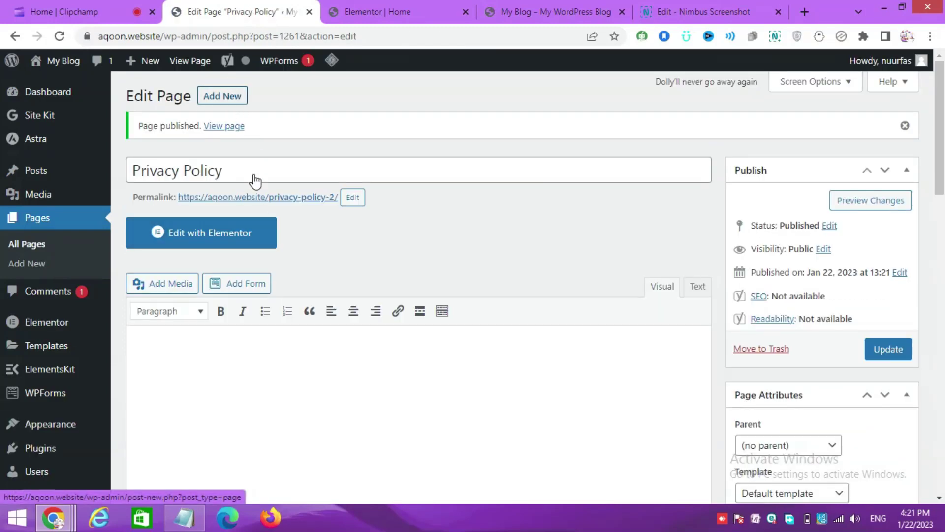
Create and publish a page titled "Disclamier"
click(222, 96)
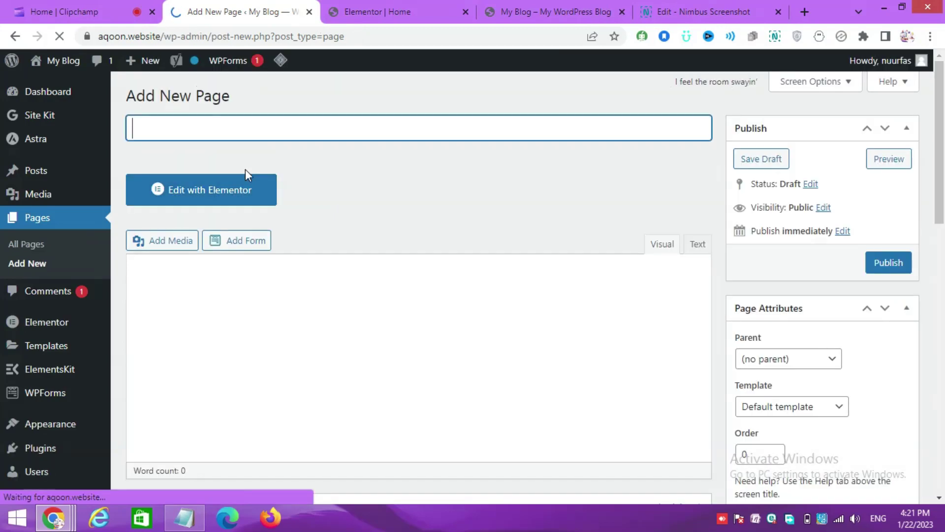
text(Disclamier)
key(Tab)
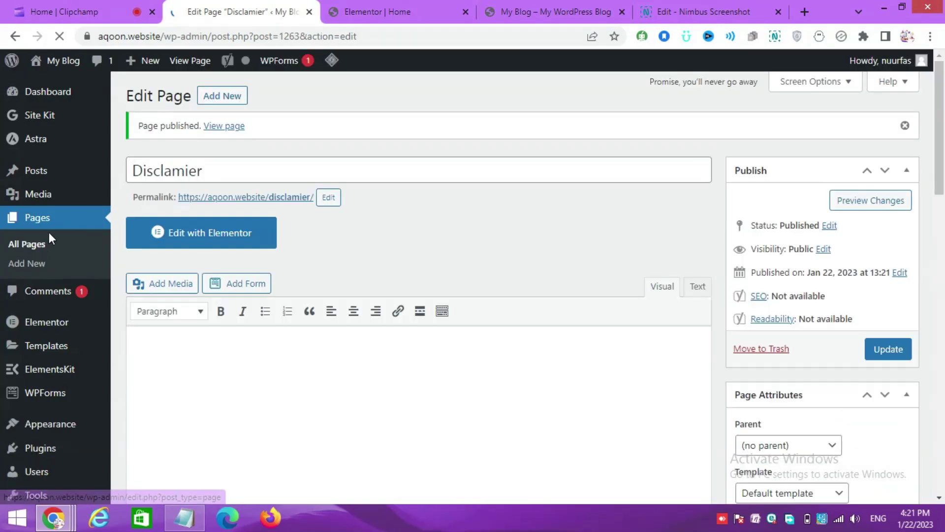
Move the published Privacy Policy, Episodes and Sample Page pages to the trash from the list of all pages
click(36, 244)
scroll(330, 241, down, 4)
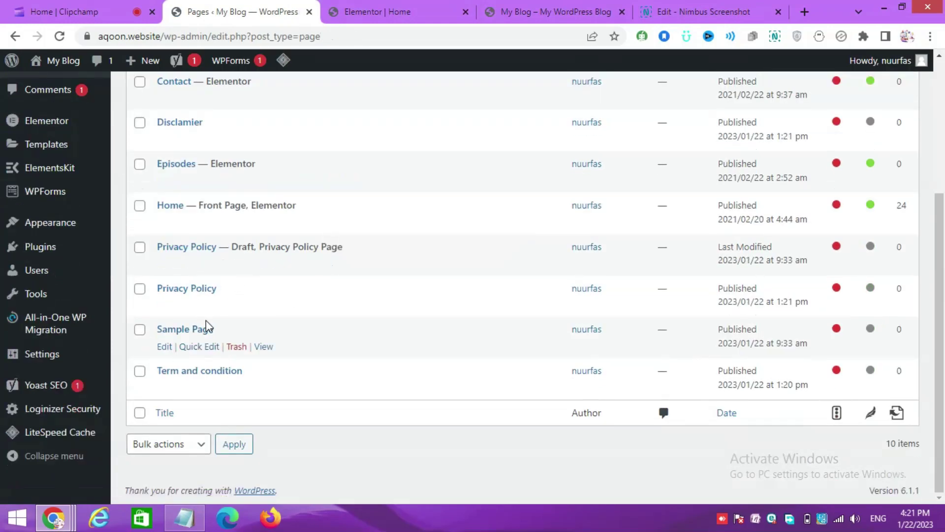
click(236, 305)
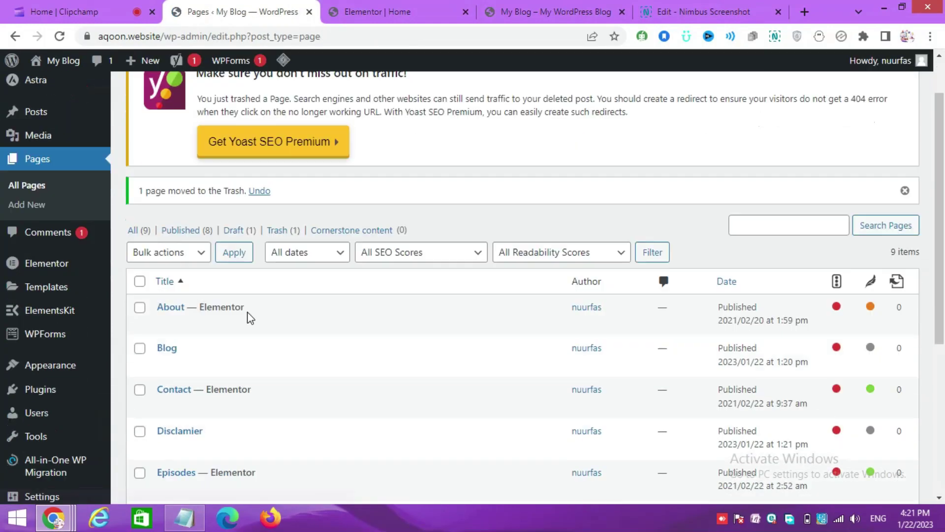
scroll(247, 316, down, 5)
click(238, 222)
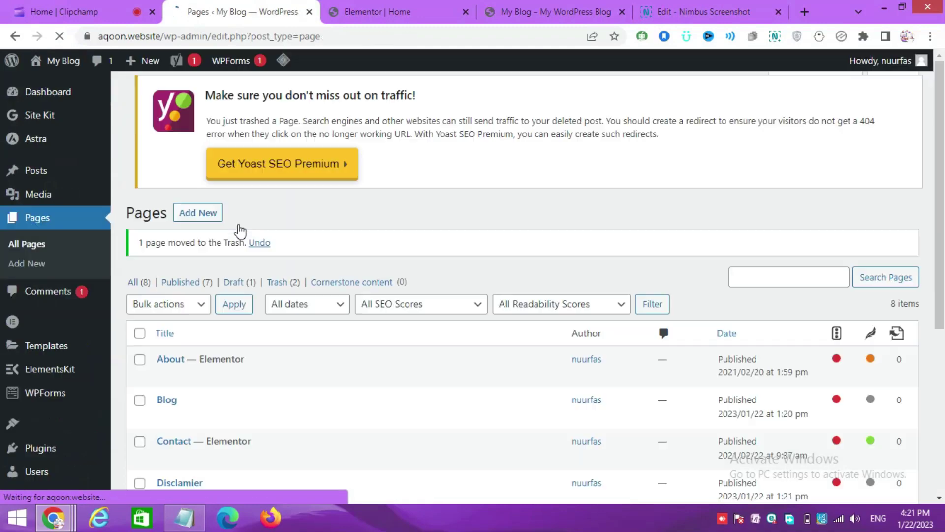
scroll(239, 227, down, 5)
click(238, 354)
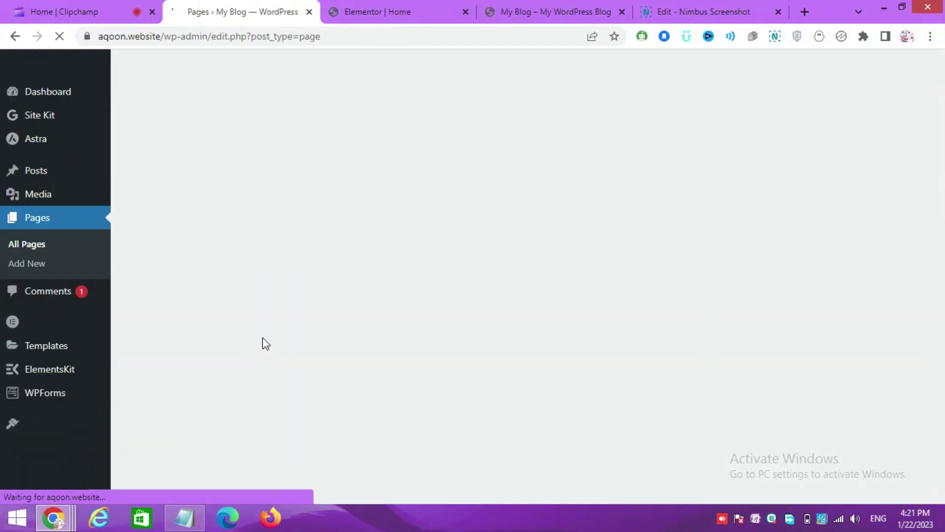
Open the site's menu editor and remove the invalid item below Home from the Footer menu
scroll(273, 320, down, 4)
scroll(288, 304, up, 2)
scroll(60, 279, down, 2)
mouse_move(63, 259)
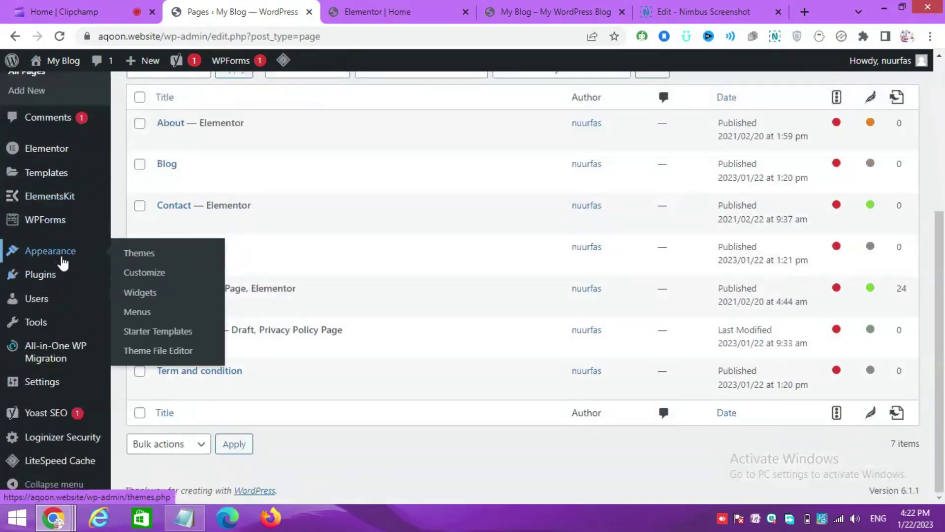
click(143, 316)
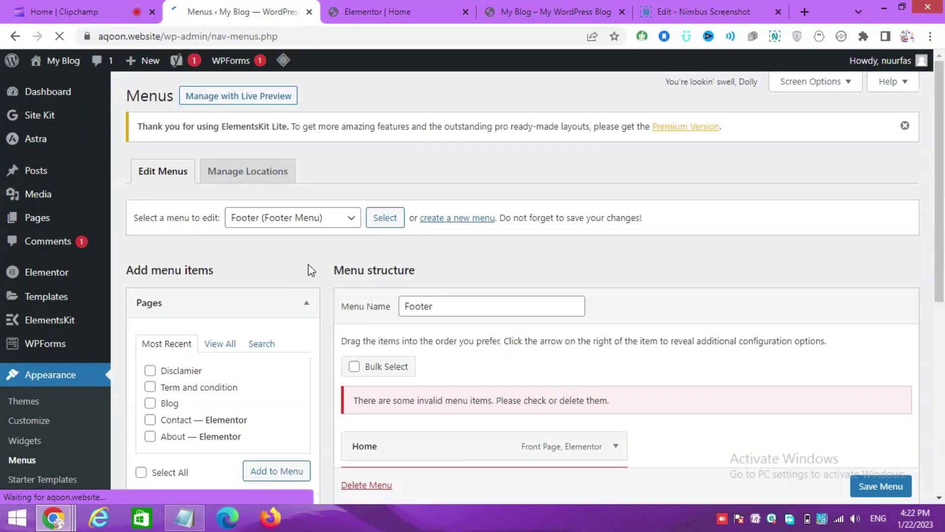
scroll(472, 255, down, 5)
click(615, 217)
click(350, 384)
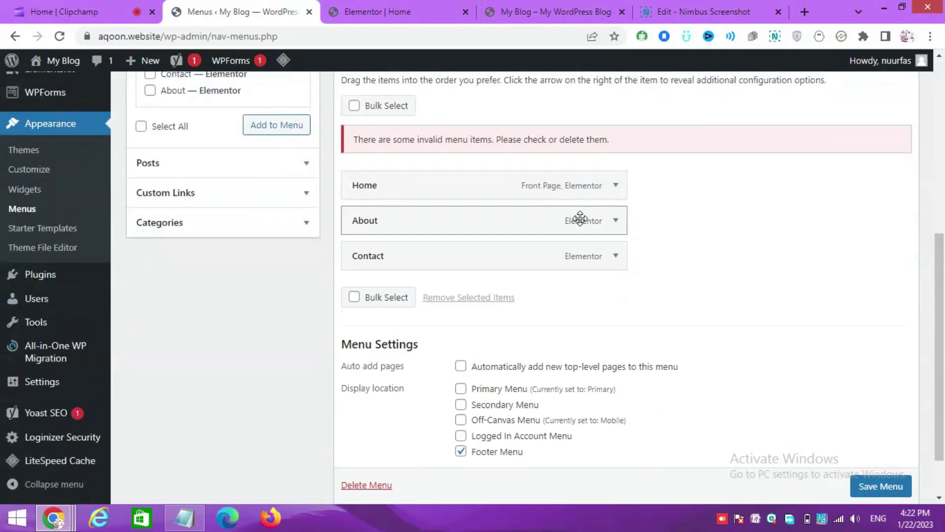
Add the Disclamier, Term and condition, and Blog pages to the Footer menu, placing Blog below Home and the other two as sub items under About
scroll(580, 218, up, 3)
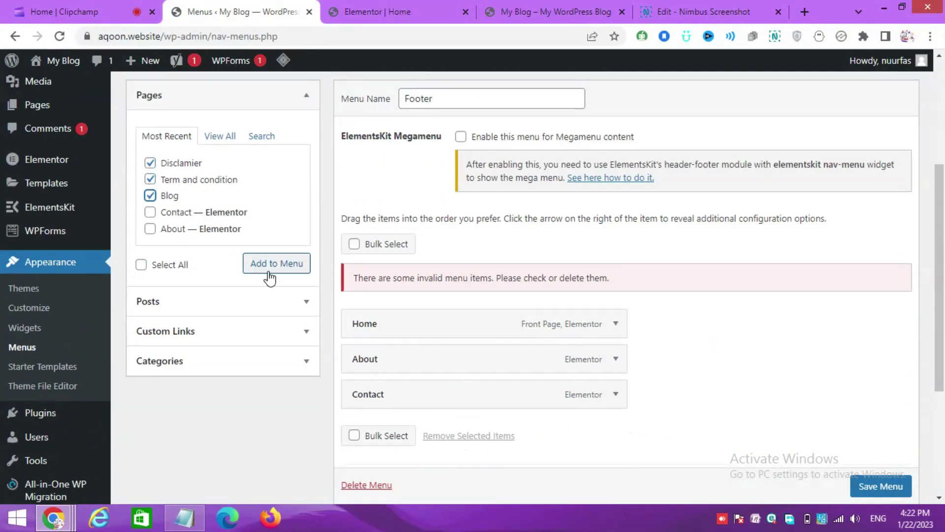
scroll(453, 283, down, 3)
drag(380, 361, 389, 222)
drag(372, 327, 373, 293)
drag(383, 359, 404, 287)
drag(371, 325, 394, 325)
Search the pages available for the Footer menu for "priva", and save the menu
scroll(256, 202, up, 3)
click(262, 136)
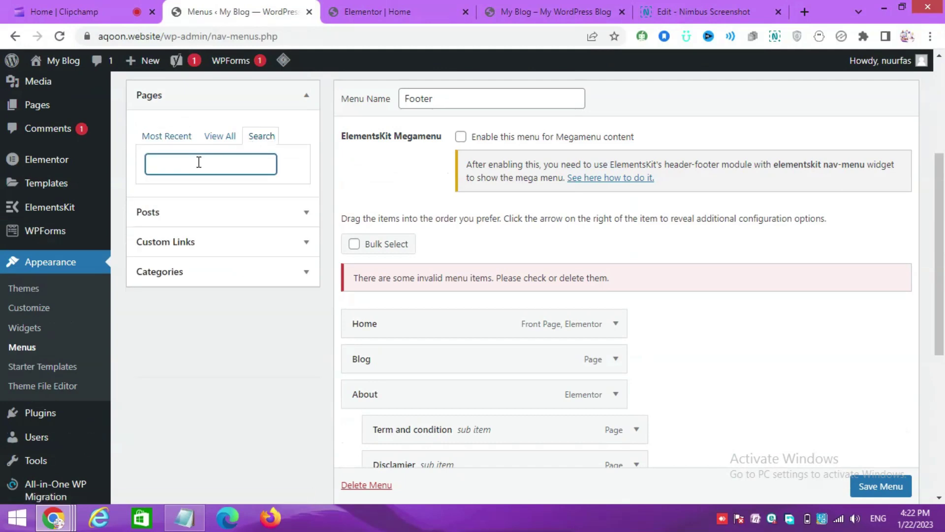
text(pric)
key(BackSpace)
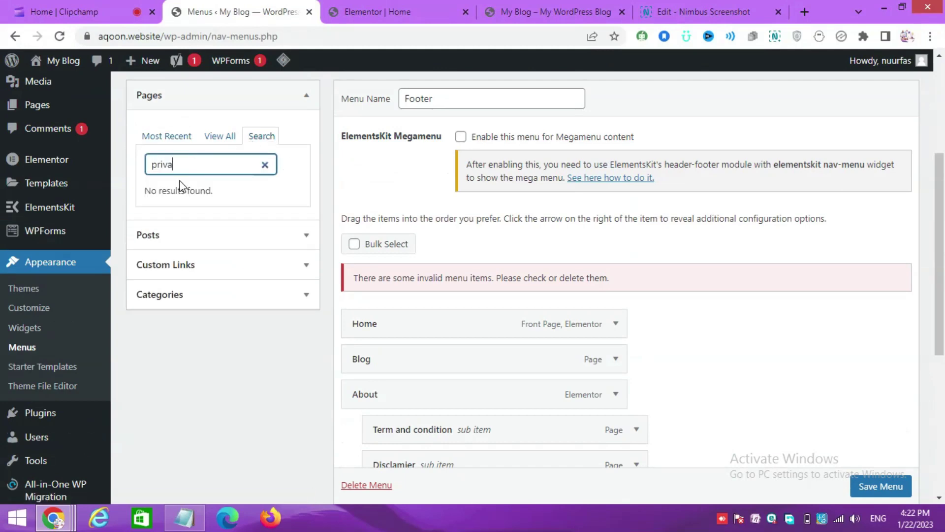
click(166, 136)
scroll(211, 281, up, 2)
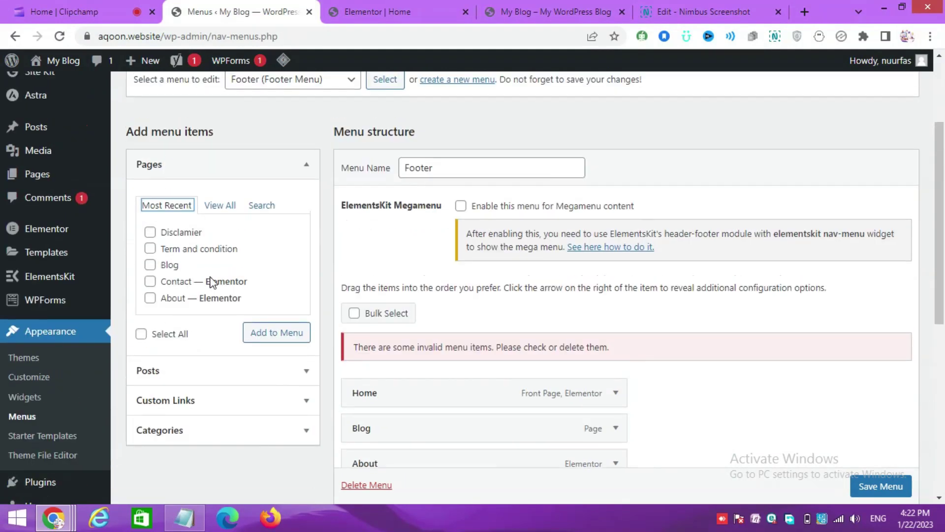
scroll(416, 397, down, 5)
scroll(485, 344, up, 5)
click(880, 486)
Set the draft Privacy Policy page's status to Published through quick edit in the list of all pages
scroll(648, 377, down, 1)
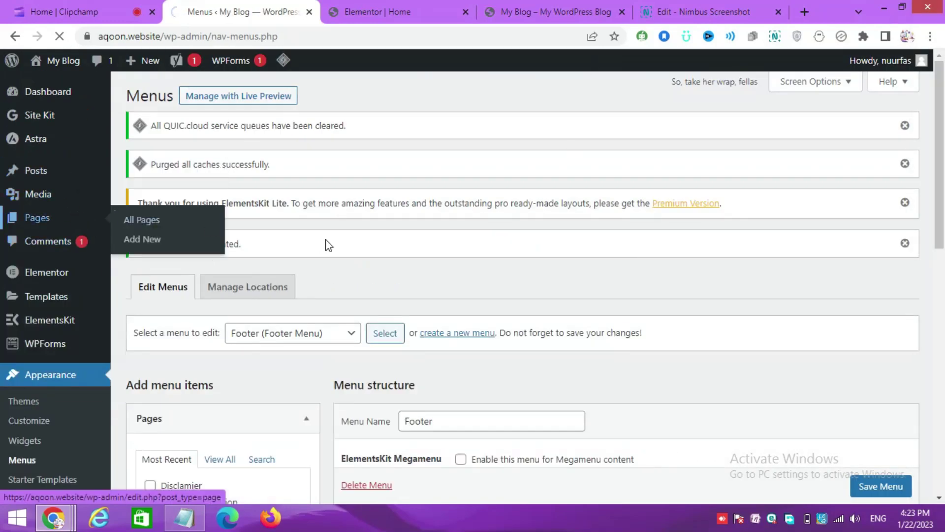
scroll(327, 232, down, 2)
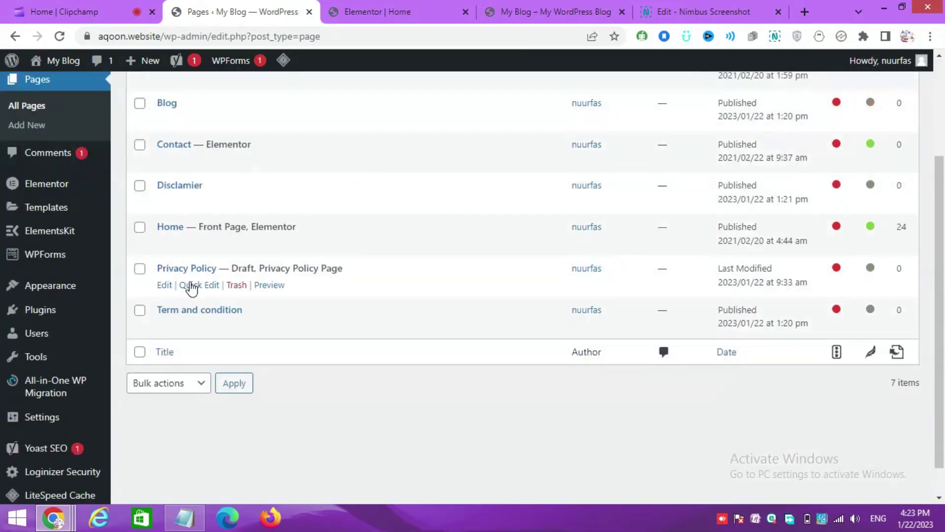
click(196, 349)
click(623, 389)
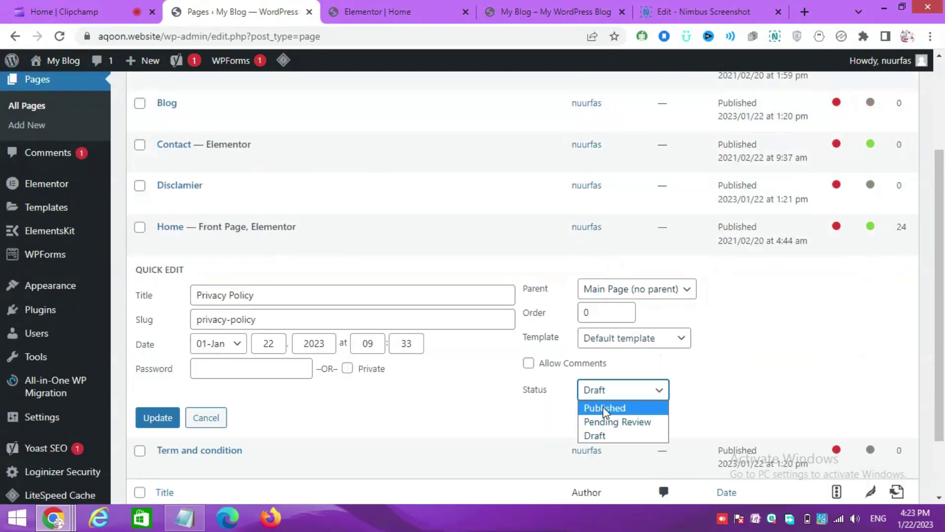
click(598, 407)
click(158, 418)
Return to the menu editor, add the Privacy Policy page to the Footer menu as a sub item under About, and save the menu
mouse_move(43, 324)
mouse_move(49, 286)
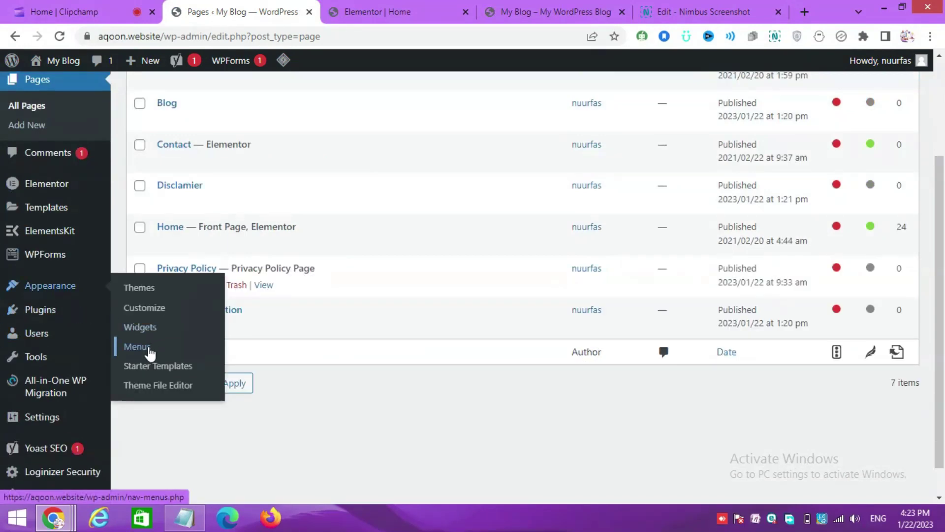
click(143, 349)
click(257, 205)
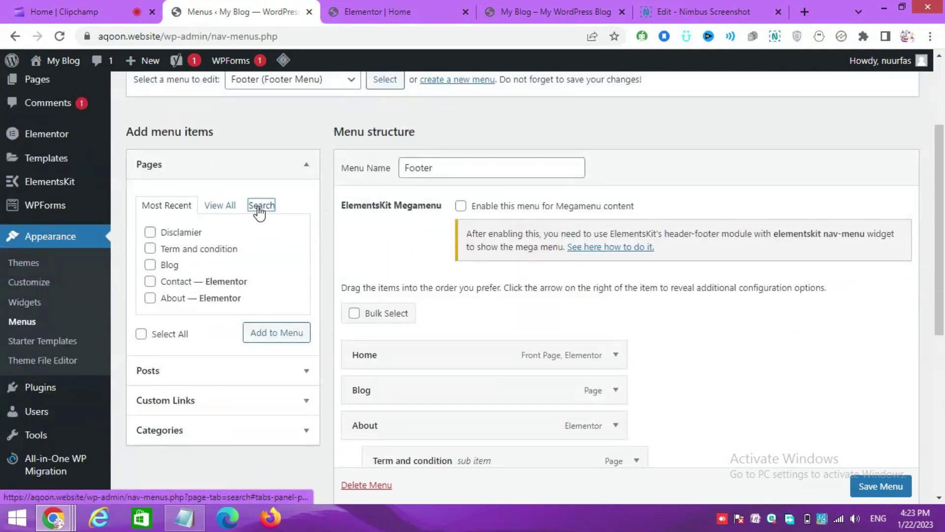
click(221, 228)
text(priv)
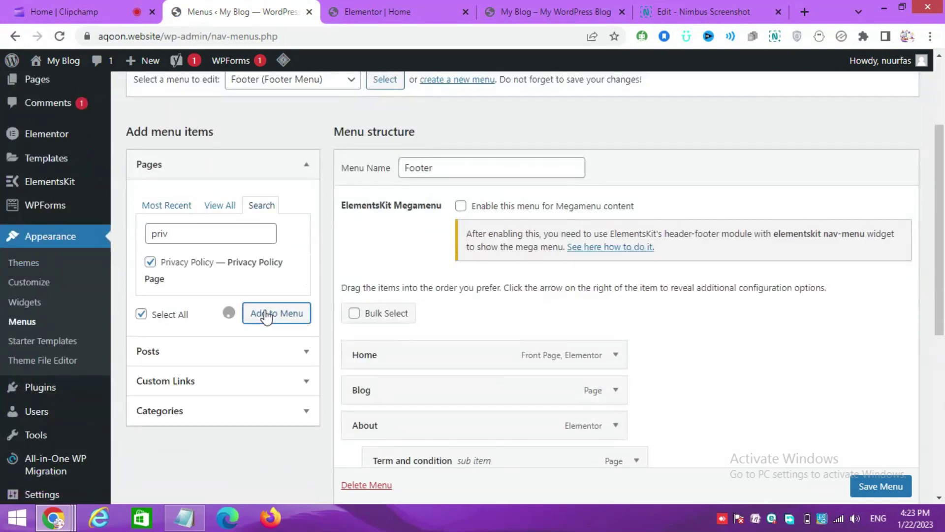
scroll(479, 250, down, 5)
drag(405, 359, 426, 328)
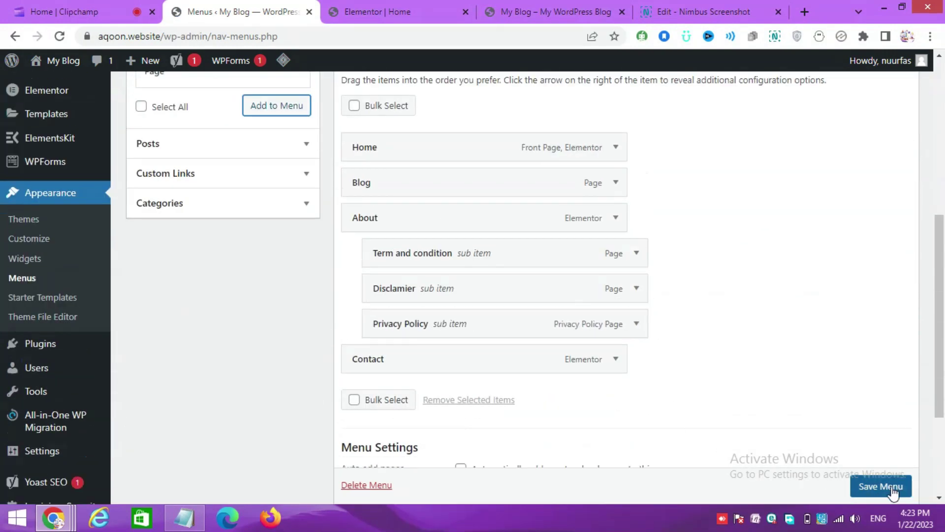
click(891, 489)
Switch the menu editor to the Primary menu and remove the invalid Episodes item from it
scroll(429, 335, down, 6)
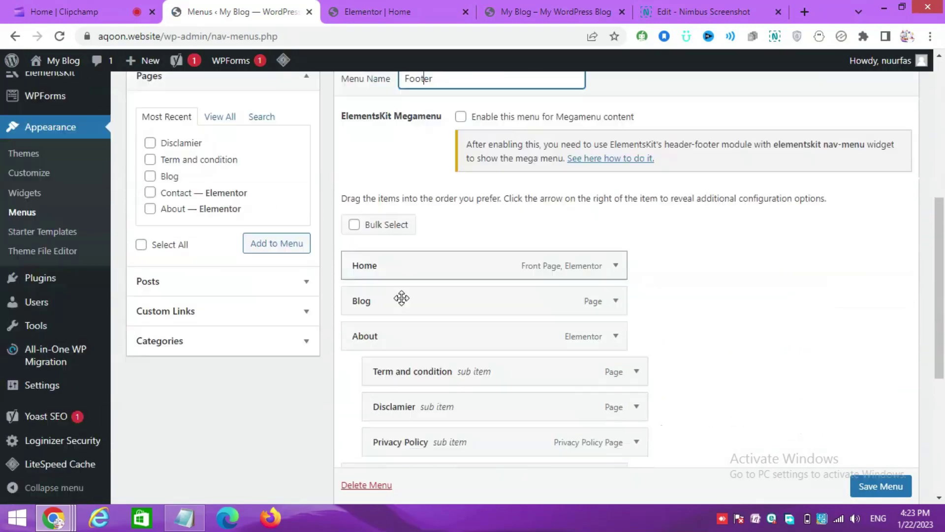
scroll(402, 297, up, 5)
click(293, 194)
click(253, 242)
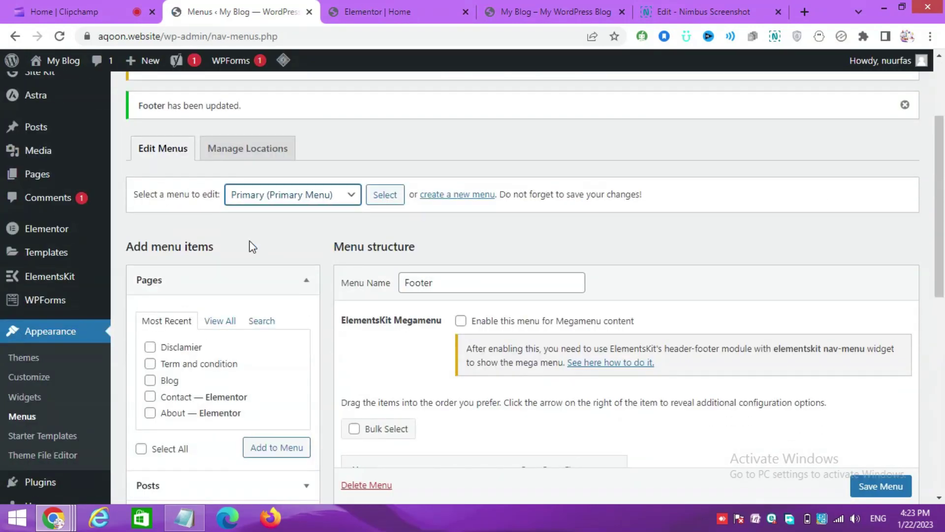
scroll(380, 245, down, 7)
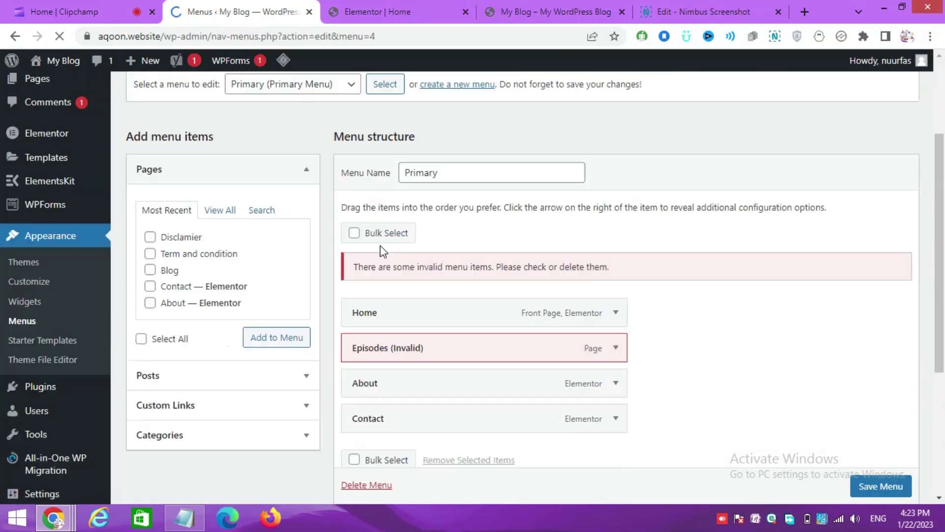
click(616, 226)
click(363, 318)
Add the recent pages to the Primary menu, placing Blog below Home and Term and condition and Disclamier as sub items under About
scroll(569, 215, up, 3)
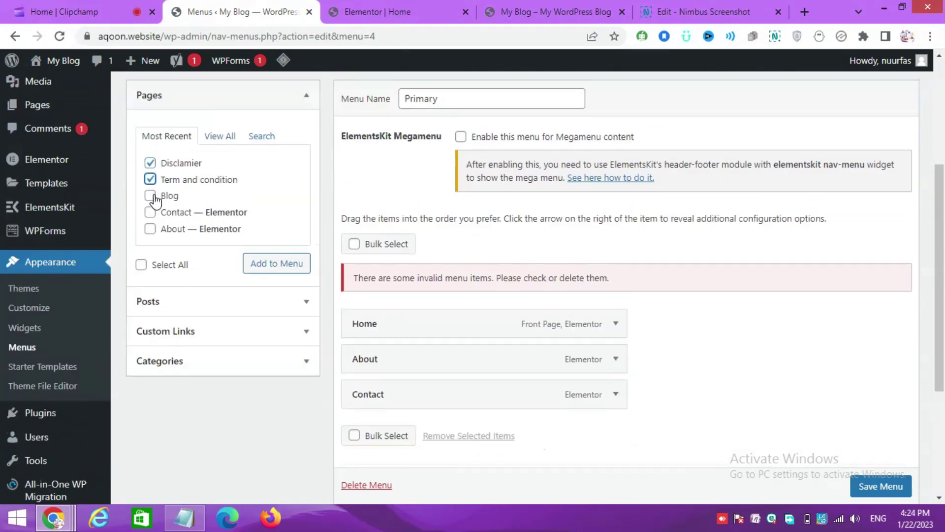
scroll(431, 333, down, 3)
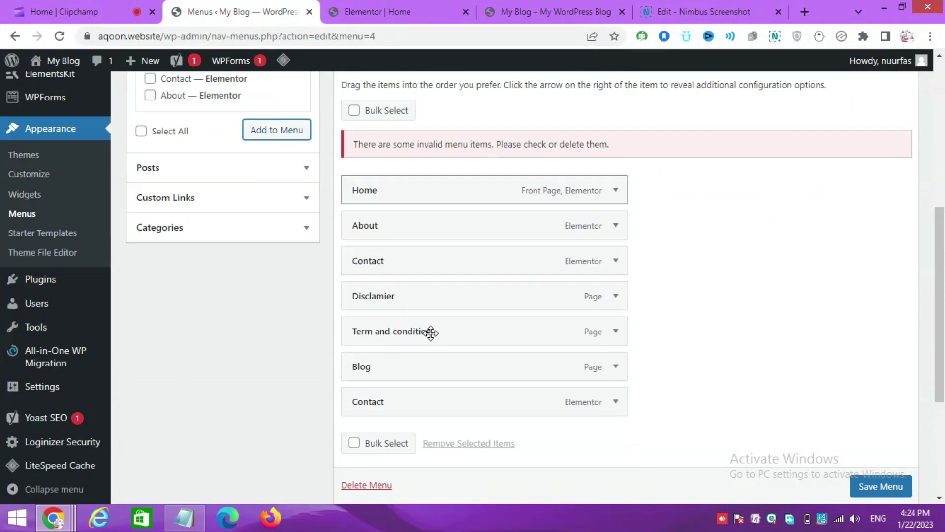
drag(369, 363, 370, 294)
drag(373, 430, 397, 364)
drag(386, 431, 402, 394)
Remove the duplicate Contact item from the end of the Primary menu
scroll(439, 336, down, 3)
click(615, 327)
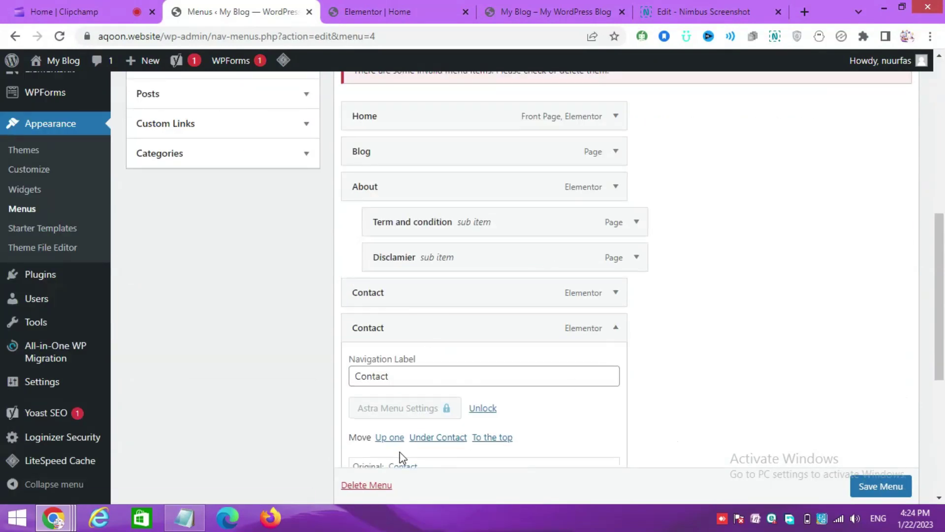
click(366, 420)
Search the pages for "priv", add Privacy Policy to the Primary menu as a sub item under About, and save the menu
scroll(253, 236, up, 6)
text(priv)
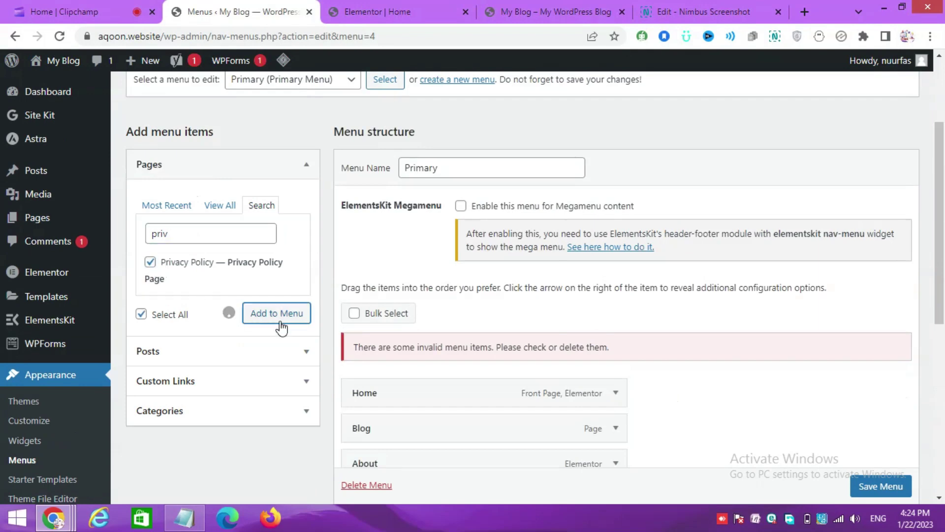
scroll(498, 314, down, 6)
drag(414, 330, 435, 299)
scroll(434, 299, up, 4)
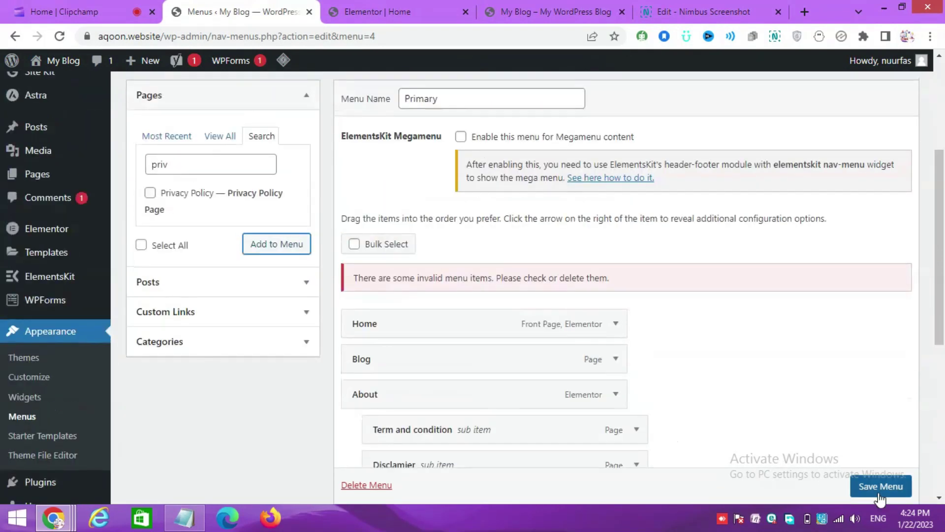
click(880, 498)
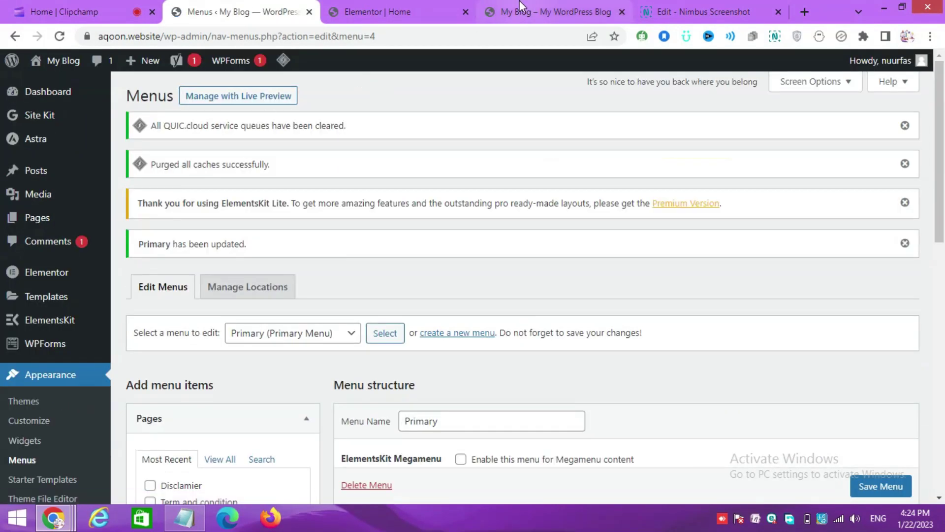
Open the live site in a new browser tab and check the header menu, the About submenu and the Home page content
mouse_move(63, 61)
right_click(64, 85)
click(101, 94)
click(315, 14)
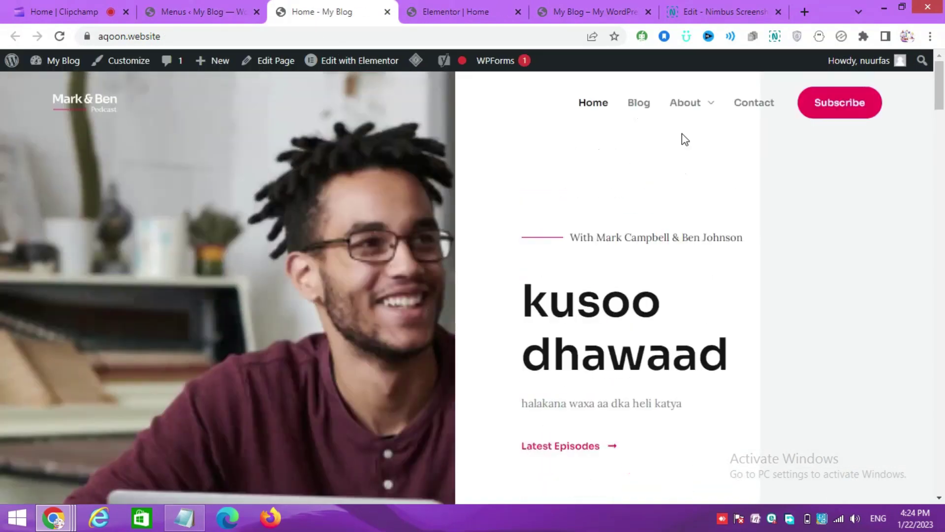
mouse_move(686, 103)
scroll(606, 255, down, 7)
scroll(606, 255, up, 4)
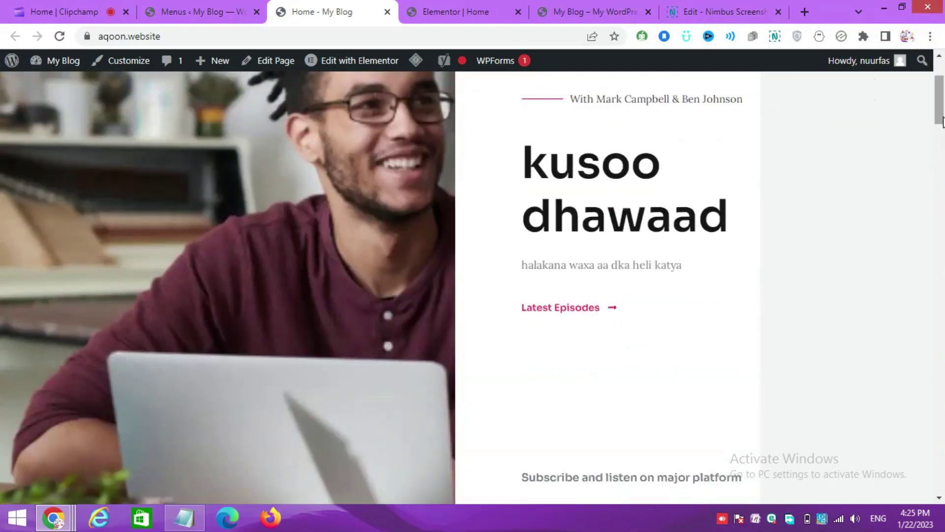
scroll(629, 374, down, 15)
scroll(582, 400, up, 15)
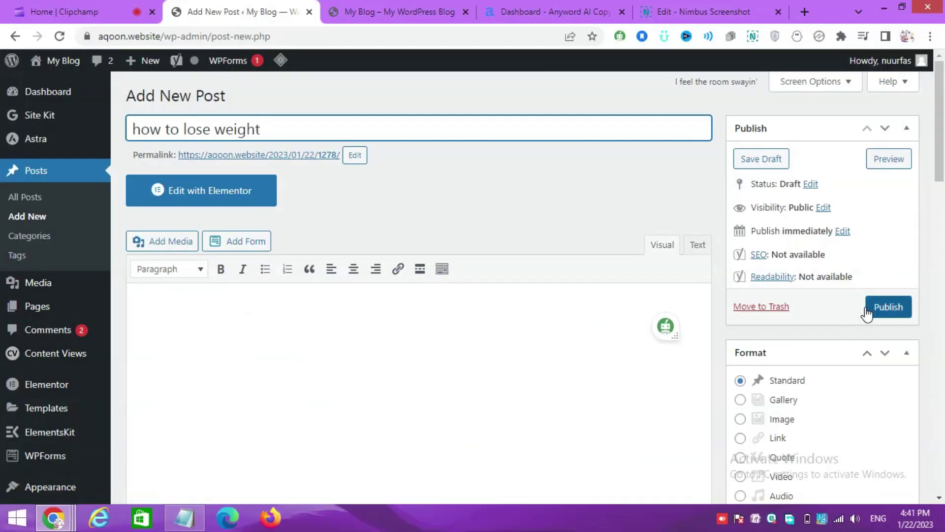
Publish the "how to lose weight" post and open it for editing with Elementor
click(887, 307)
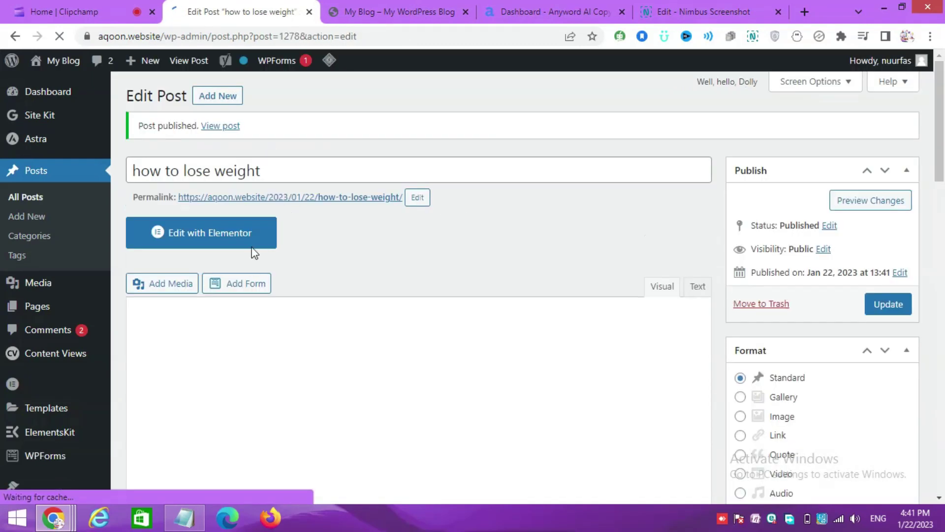
click(266, 239)
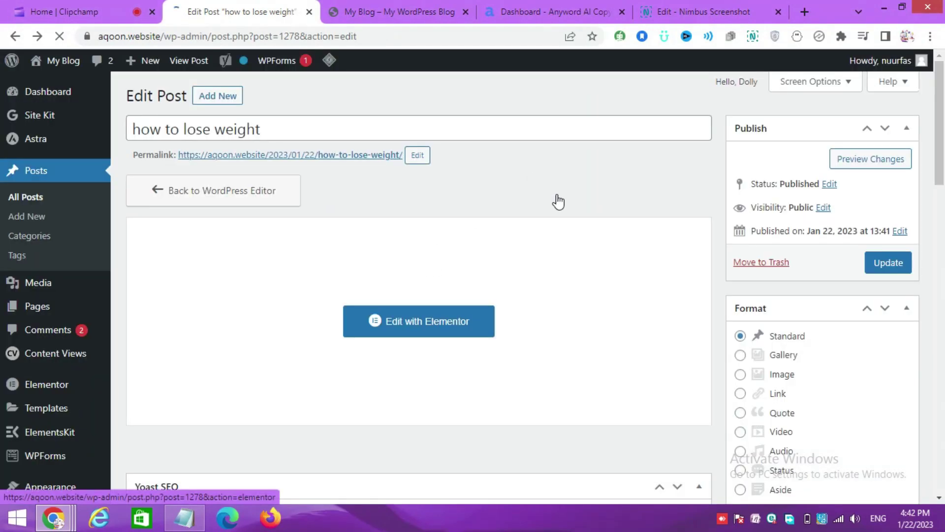
Set a featured image for the "how to lose weight" post from the media library and update the post
scroll(740, 293, down, 10)
scroll(758, 310, down, 10)
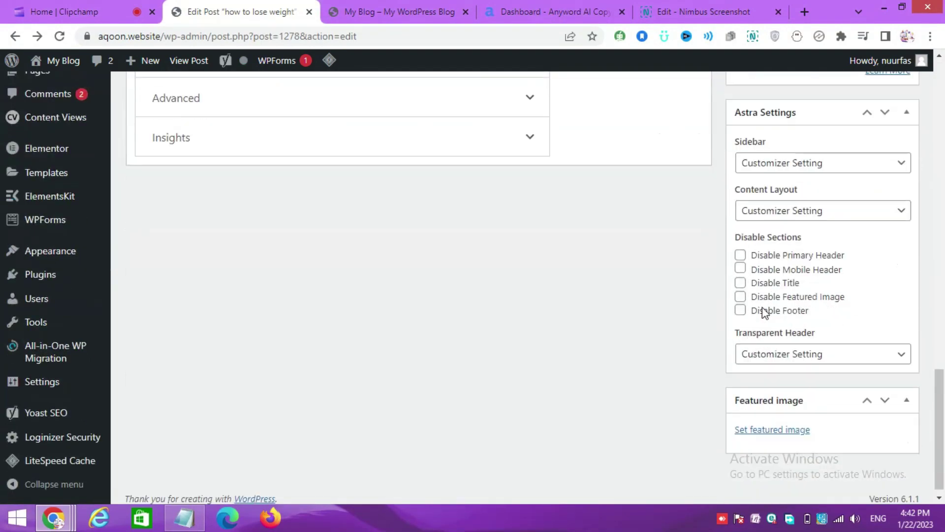
click(761, 423)
click(74, 227)
click(866, 463)
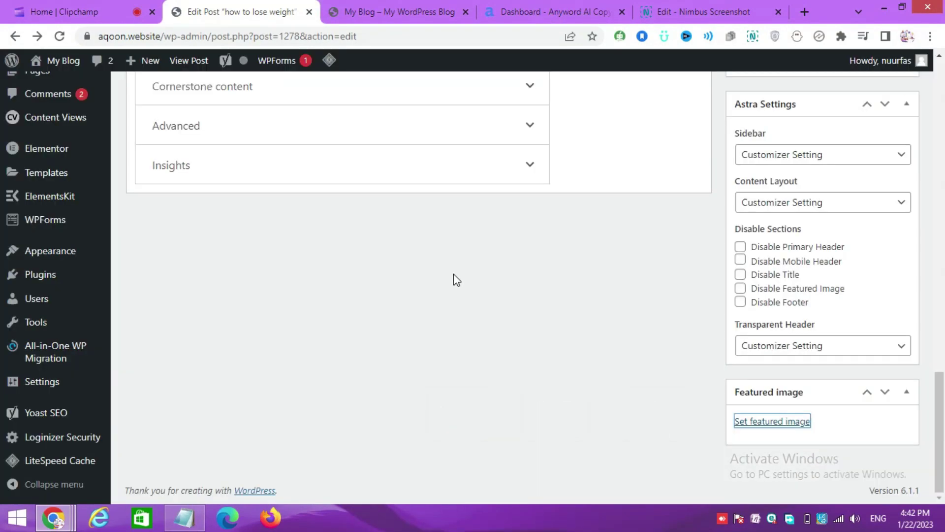
scroll(502, 290, up, 12)
scroll(558, 315, up, 5)
Open the post in Elementor and add a single-column section containing a Text Editor widget below the post title
click(442, 322)
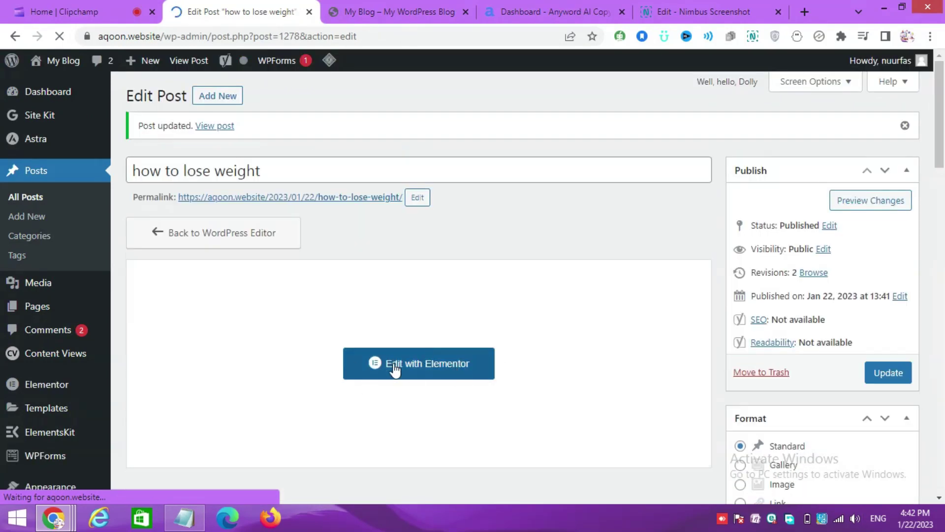
click(443, 364)
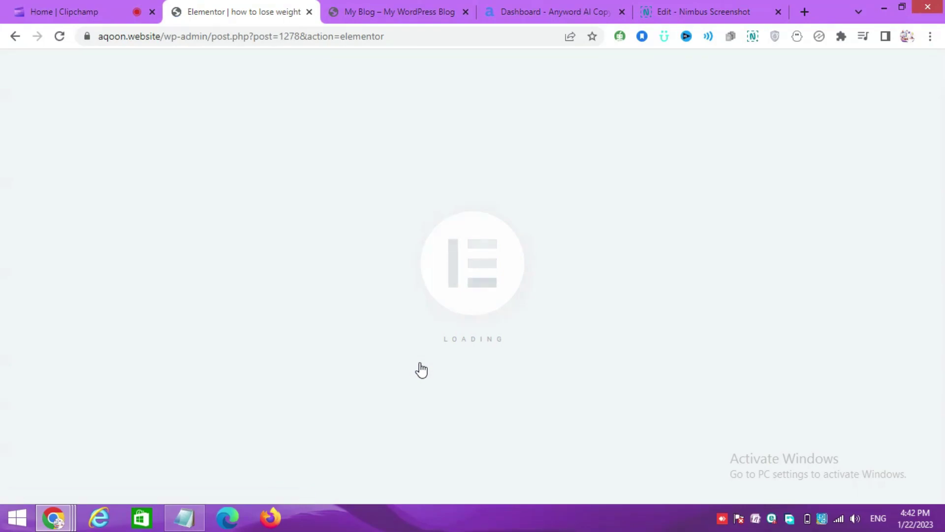
scroll(477, 238, down, 7)
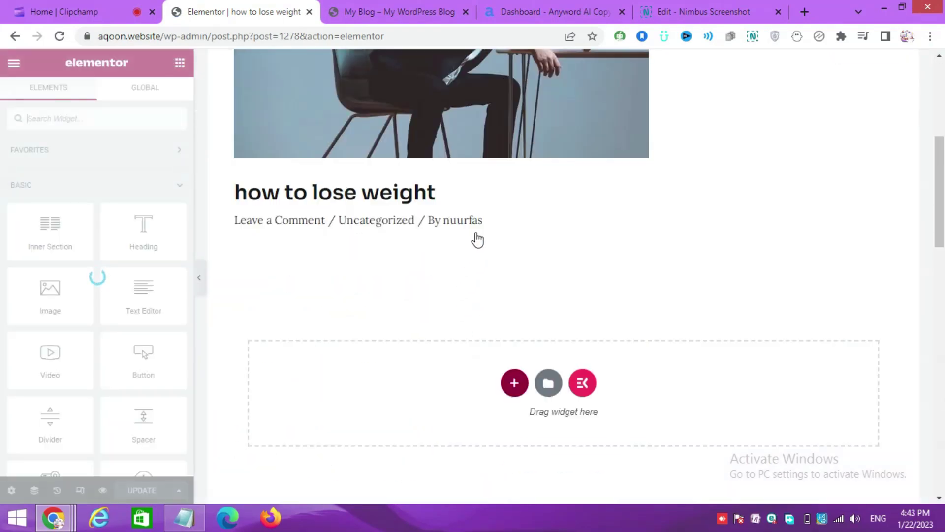
scroll(503, 428, up, 3)
click(580, 278)
click(514, 335)
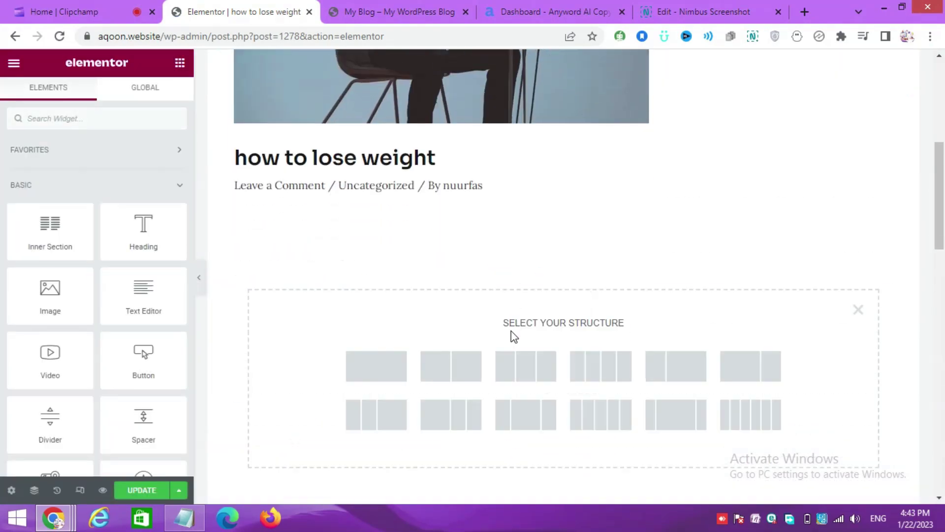
click(376, 353)
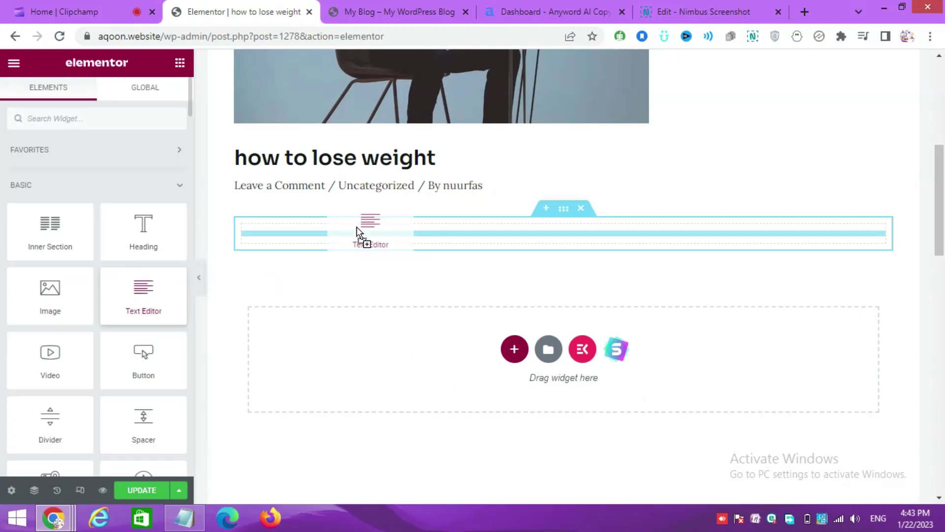
drag(358, 231, 357, 233)
Switch to Anyword, start a Blog Wizard project from a description, and describe the post as "how to lose weight 2023"
click(557, 11)
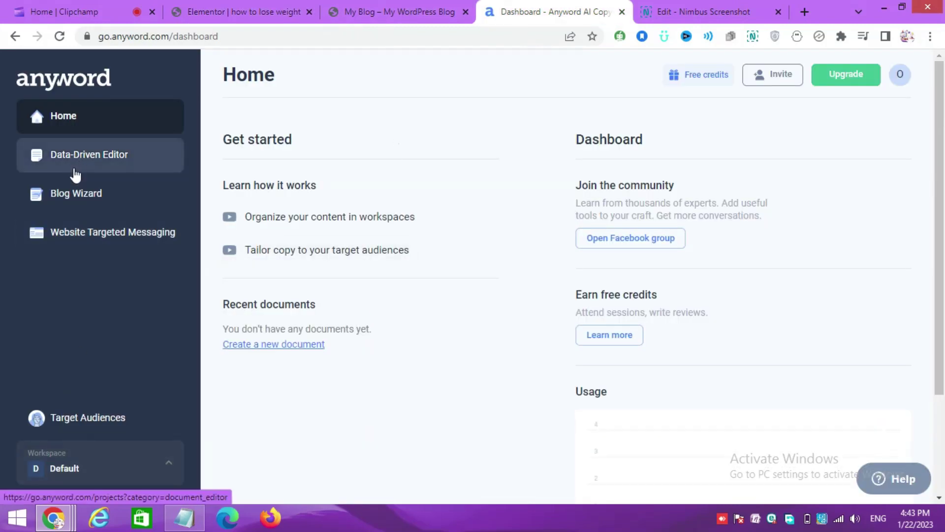
click(98, 193)
click(374, 237)
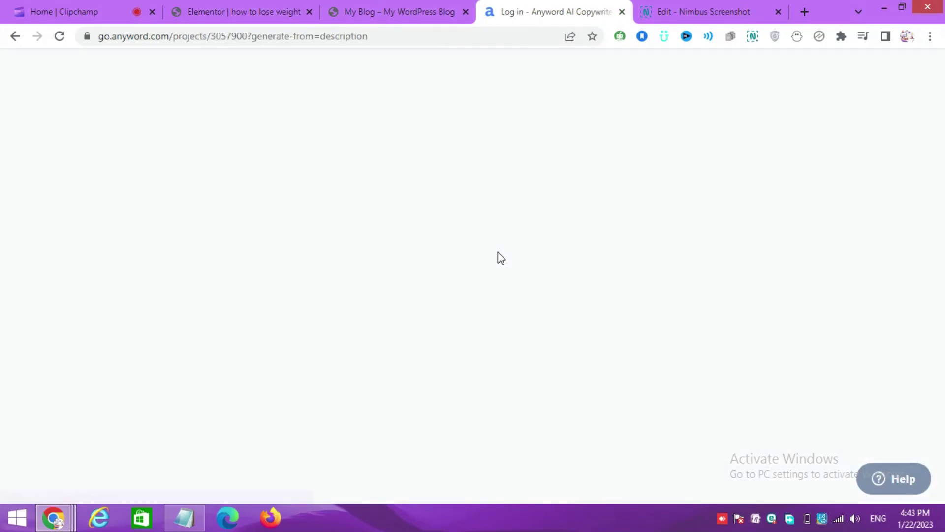
scroll(426, 228, down, 1)
right_click(316, 209)
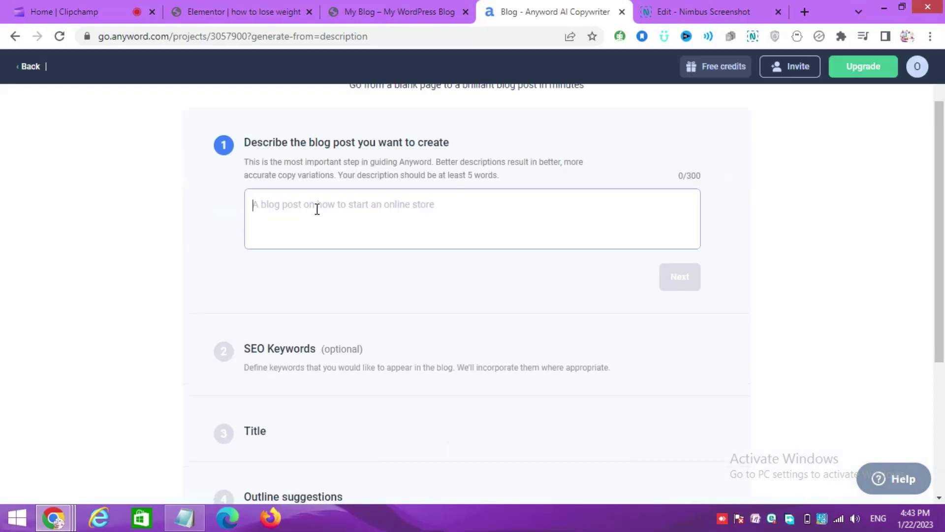
click(370, 262)
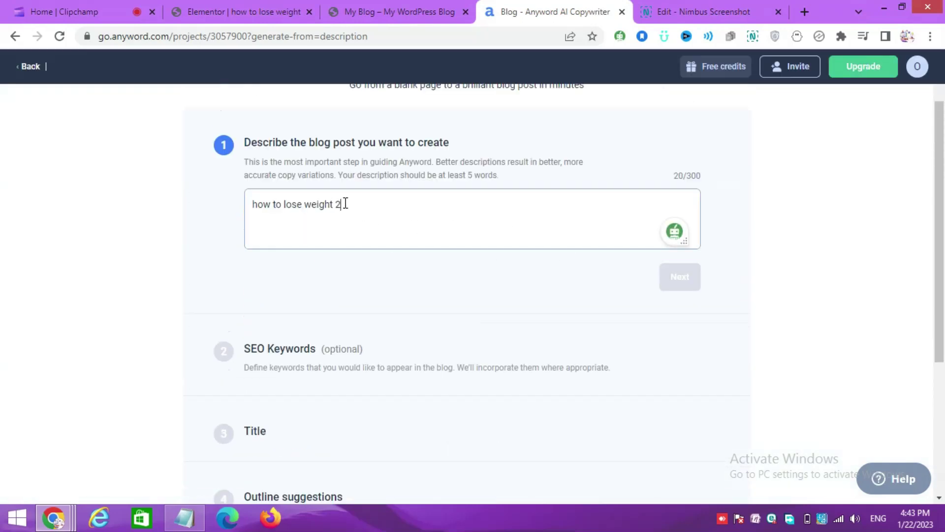
Confirm the blog post description, leave the optional SEO keywords empty, and generate title suggestions
click(680, 276)
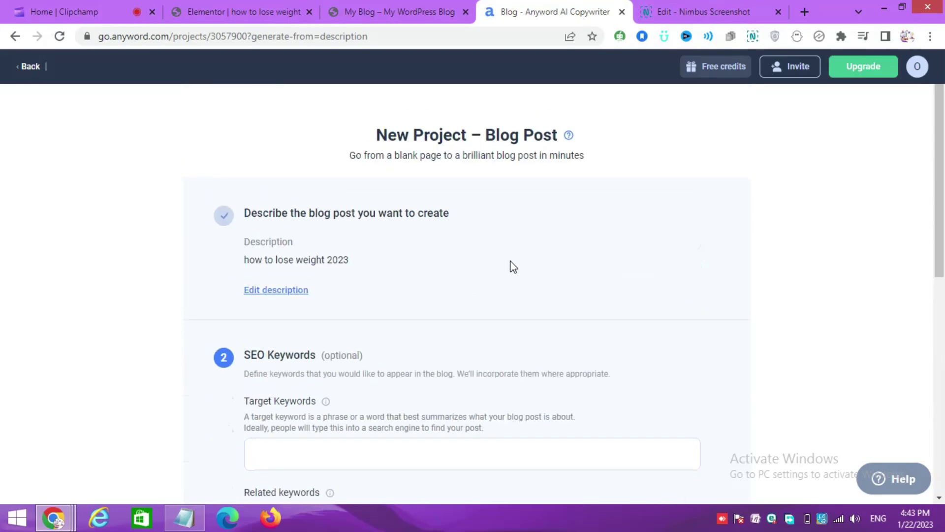
scroll(510, 266, down, 6)
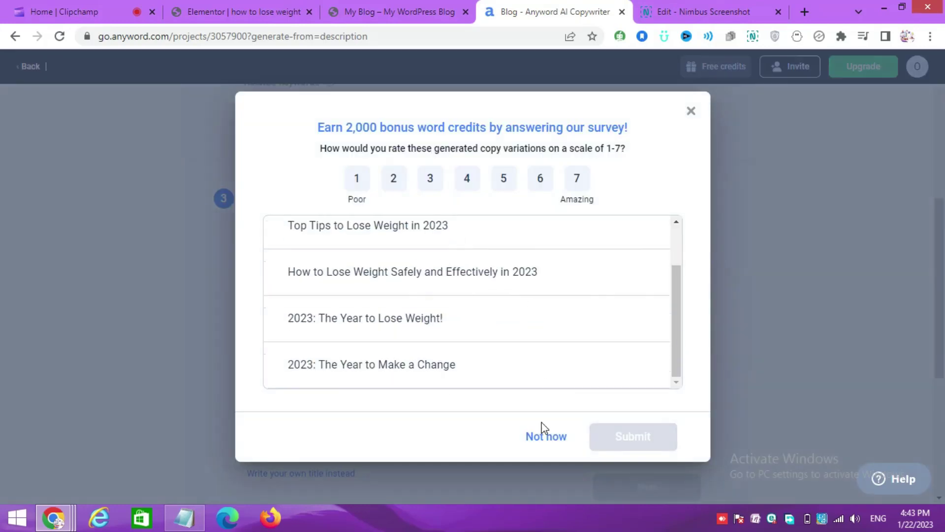
click(542, 432)
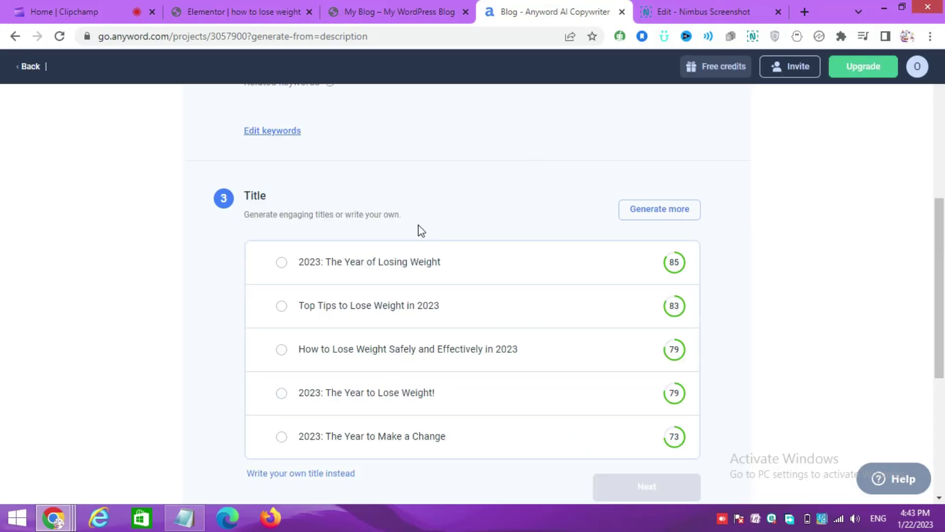
Choose the title "Top Tips to Lose Weight in 2023" and accept the generated outline suggestions
click(646, 417)
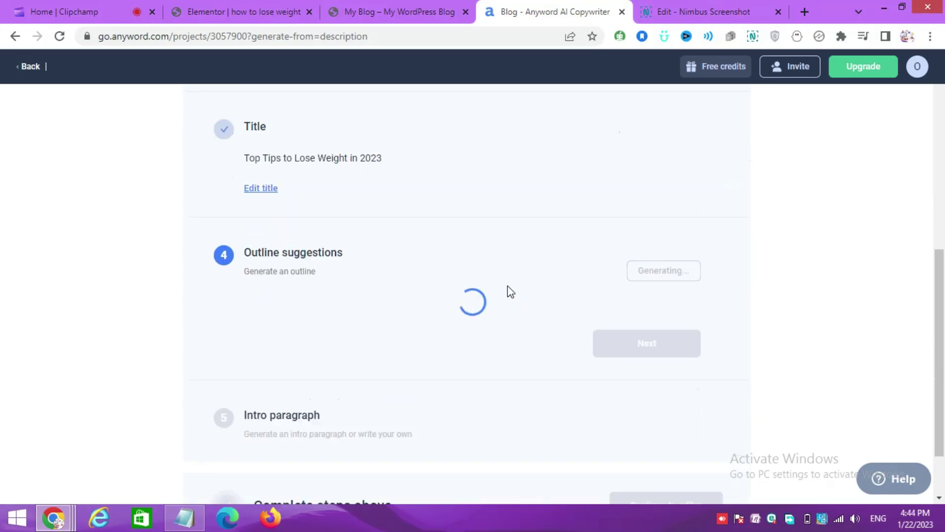
scroll(445, 207, down, 7)
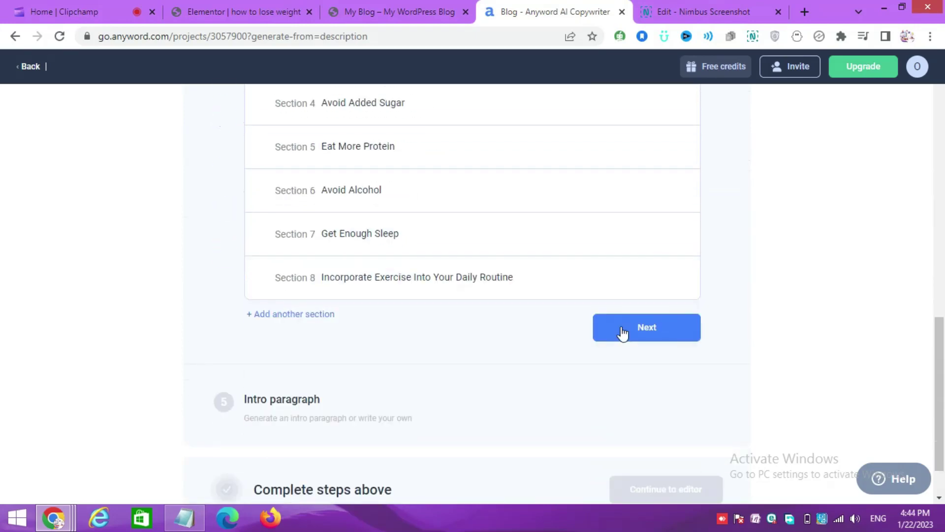
click(625, 331)
scroll(510, 246, up, 1)
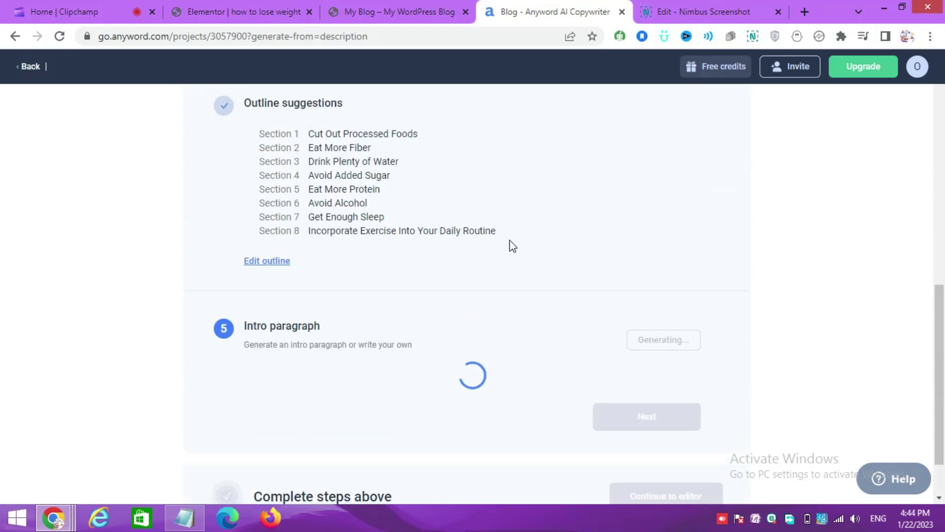
scroll(506, 226, down, 3)
Use the first suggested intro paragraph, continue to the blog editor, and dismiss the Project Brief notice
click(273, 244)
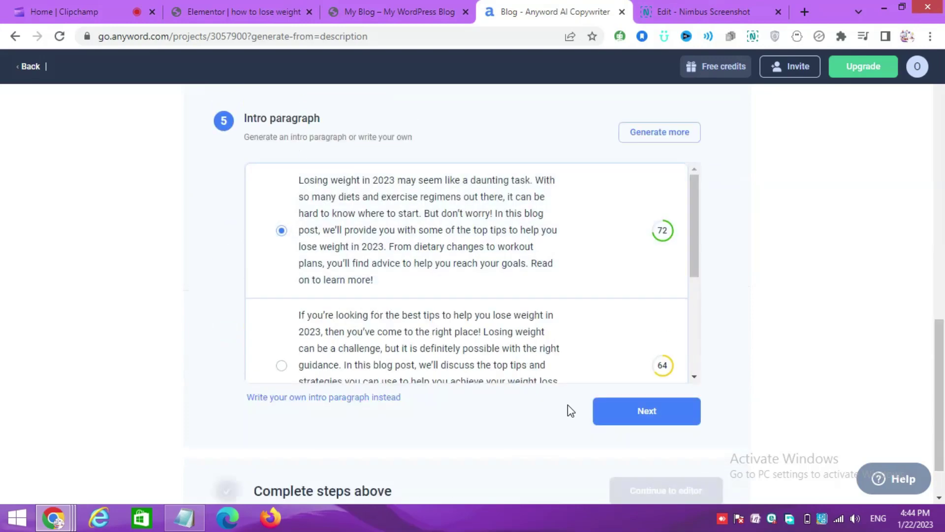
click(640, 409)
click(652, 438)
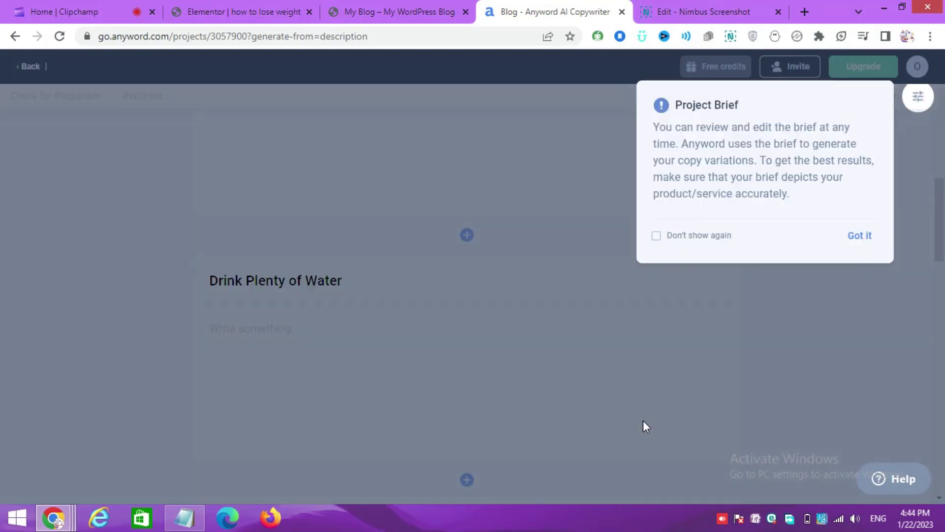
click(880, 236)
scroll(553, 284, up, 10)
scroll(545, 266, down, 1)
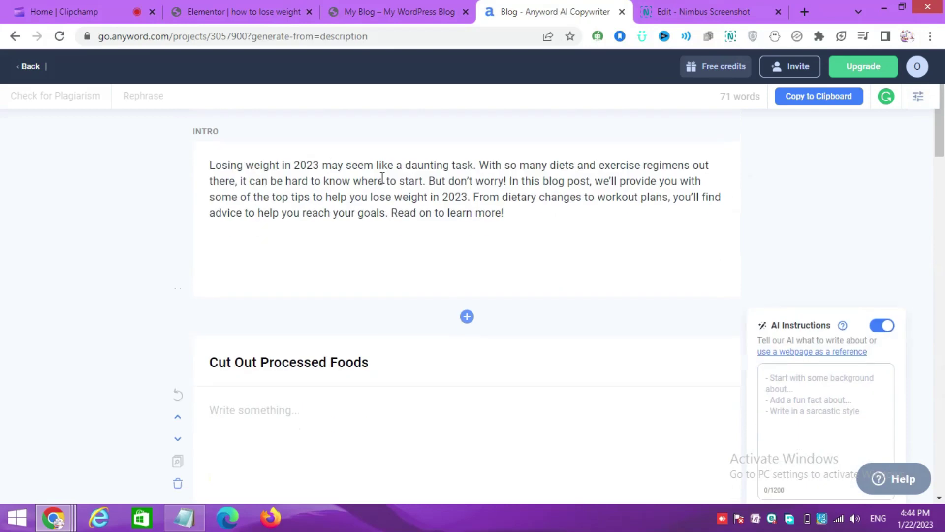
Copy the generated intro paragraph into Notepad and copy it again from there as plain text
triple_click(386, 182)
key(ctrl+c)
right_click(386, 181)
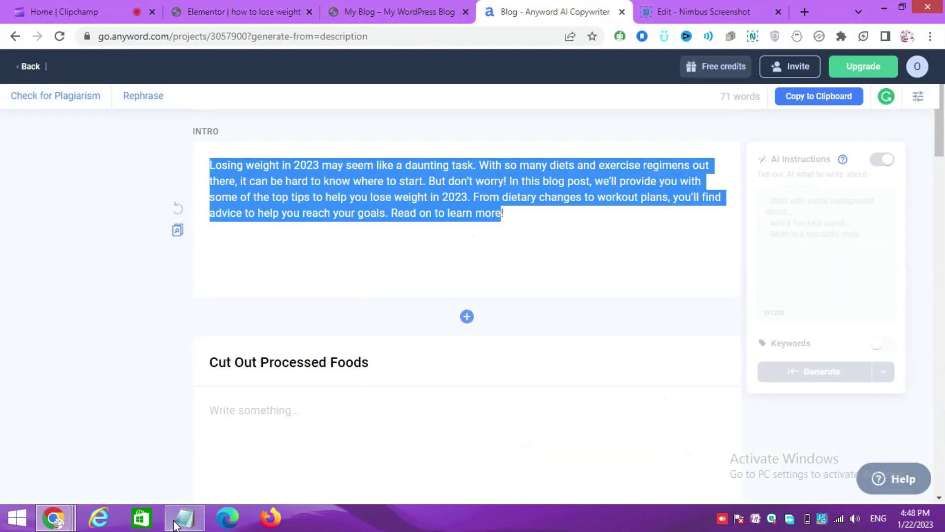
click(185, 517)
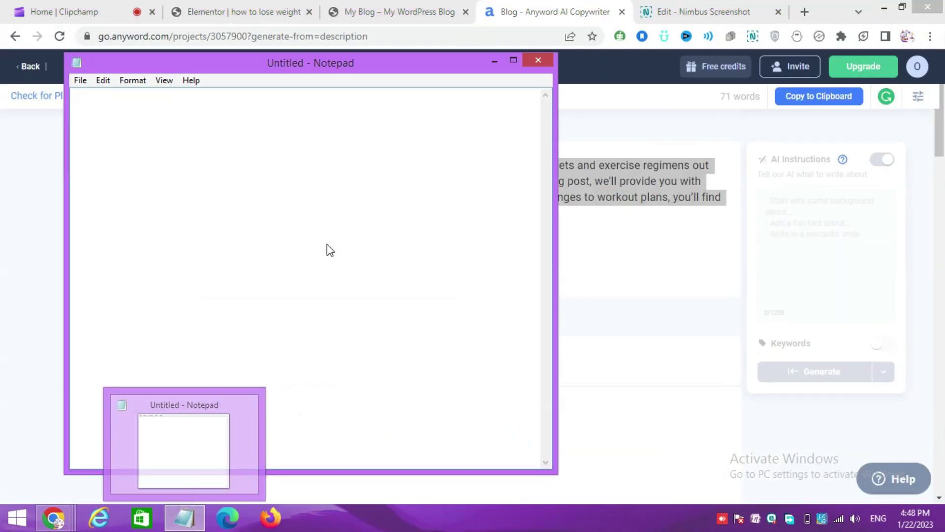
right_click(326, 244)
click(354, 303)
key(ctrl+a)
right_click(320, 124)
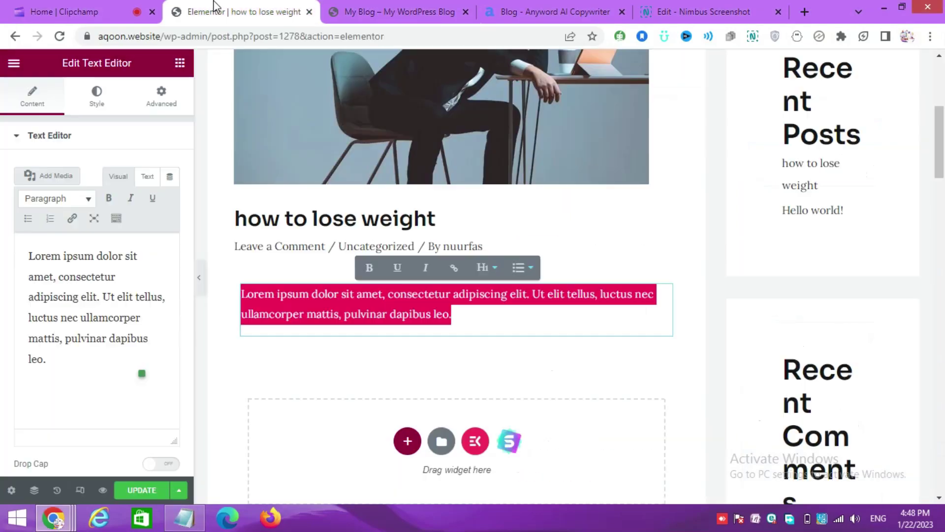
Replace the placeholder text below the post title in Elementor with the copied intro and make it bold
triple_click(436, 308)
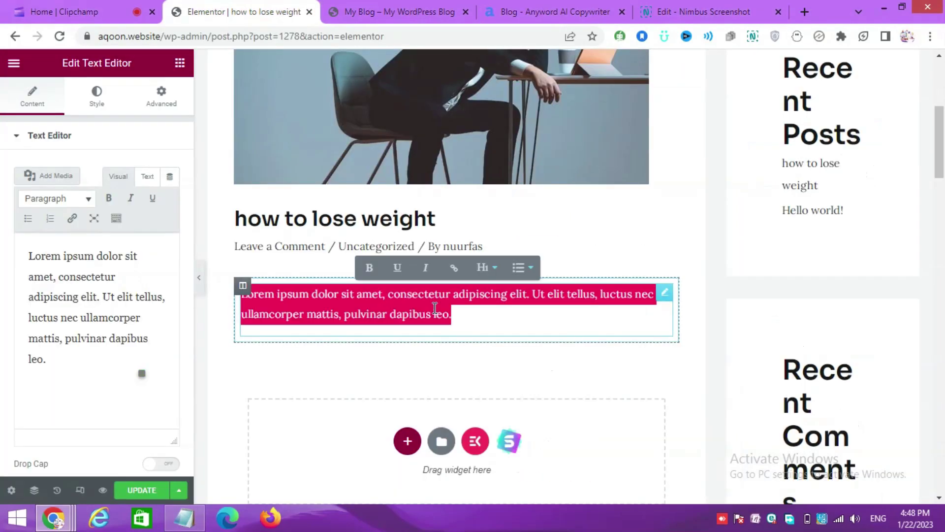
key(ctrl+v)
key(ctrl+a)
key(ctrl+b)
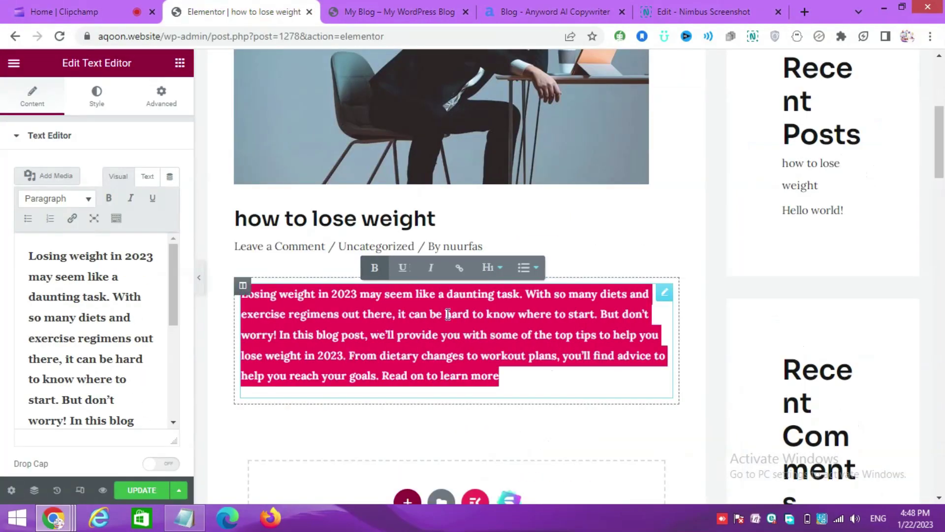
Set the intro paragraph's text color to black
click(97, 98)
click(170, 199)
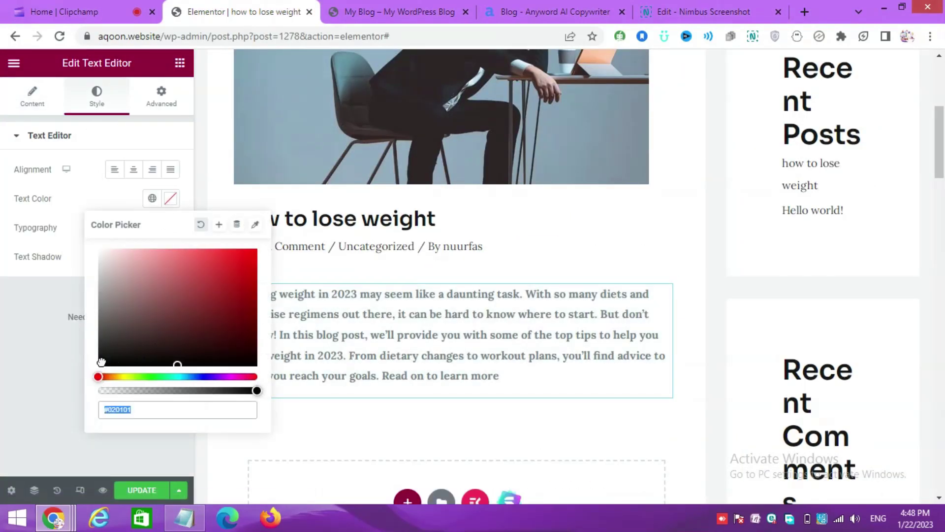
click(100, 363)
click(168, 200)
Add a single-column section below the intro paragraph and place an Image widget in it
scroll(424, 340, down, 3)
click(408, 361)
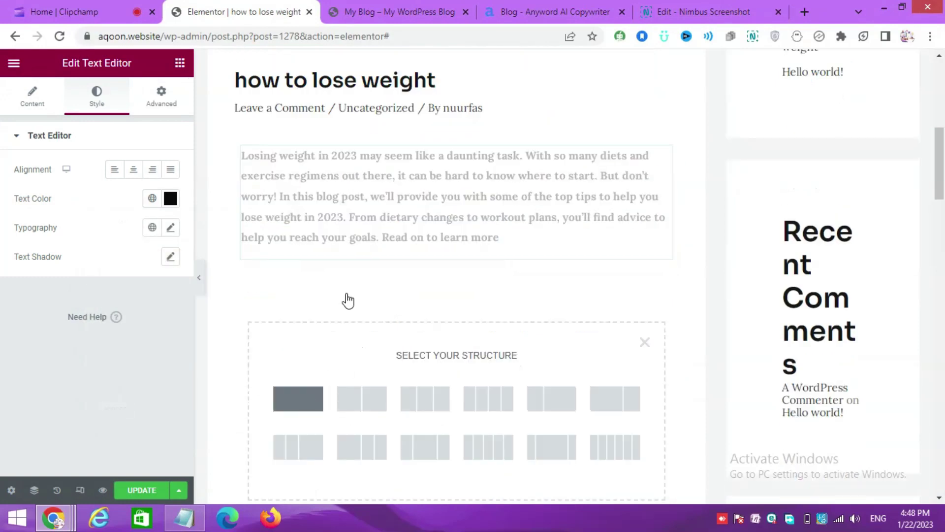
click(298, 398)
click(455, 283)
drag(46, 295, 358, 283)
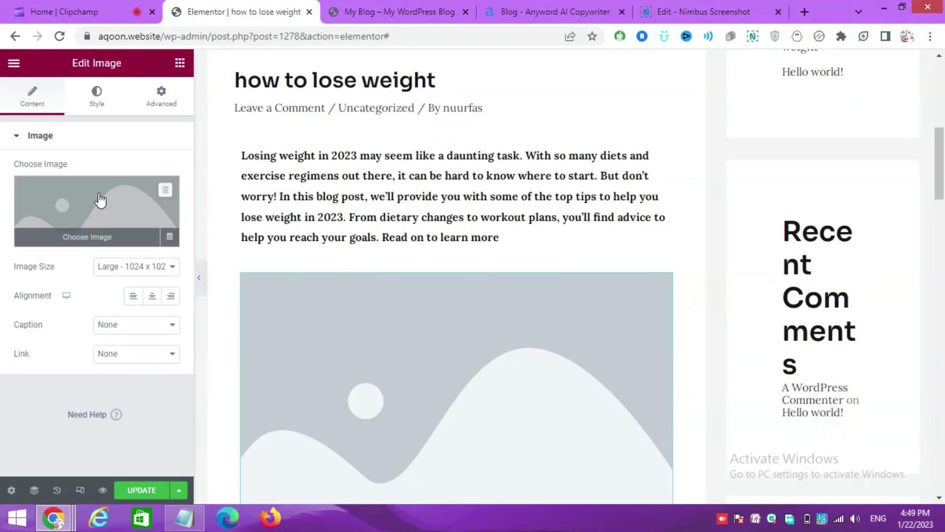
Fill the Image widget with the media library photo of the woman in a sweater at a laptop
click(100, 200)
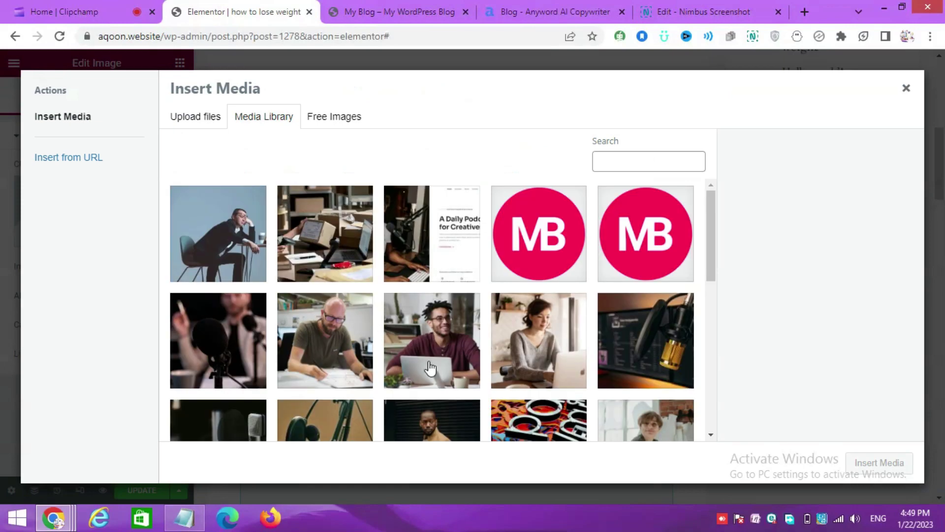
click(539, 345)
click(879, 463)
Add a single-column section below the photo and place a Text Editor widget in it
click(408, 356)
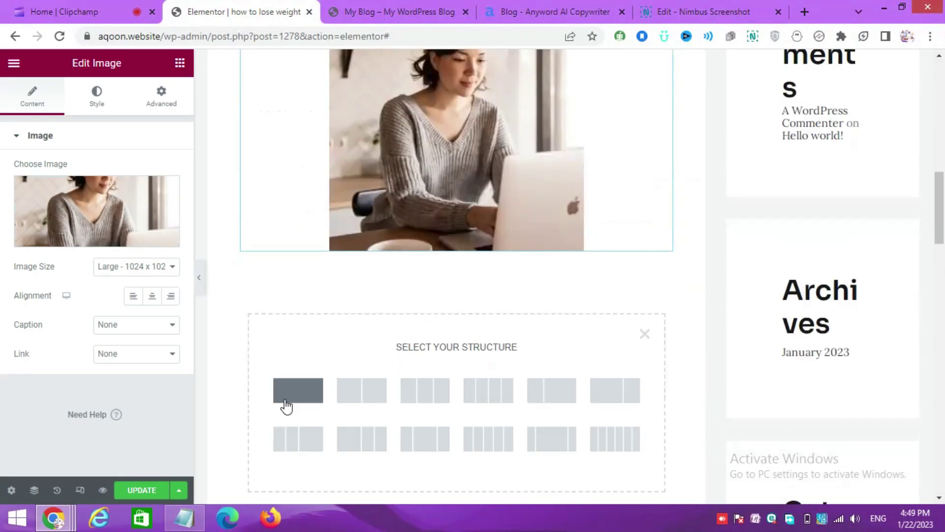
click(297, 392)
click(456, 274)
drag(143, 285, 323, 280)
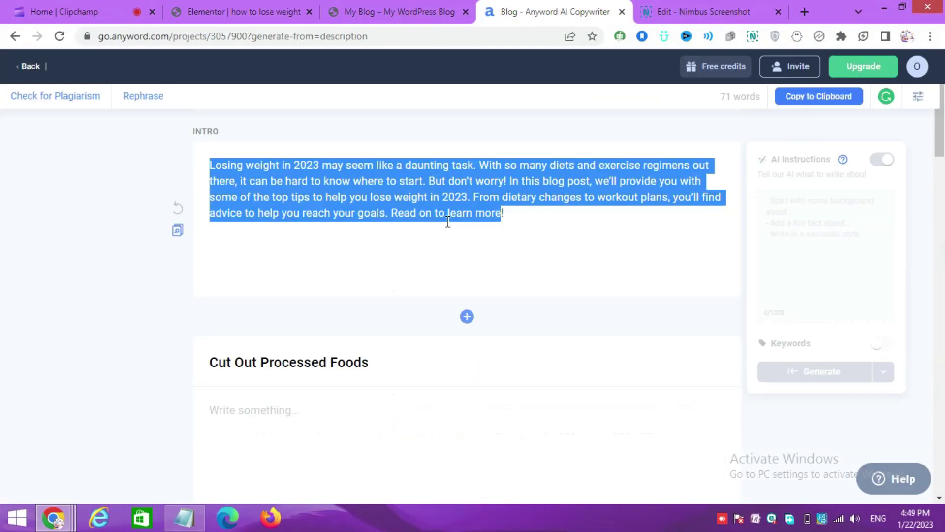
Switch to Anyword and generate the body text for the "Cut Out Processed Foods" section
scroll(448, 220, down, 3)
click(306, 347)
click(810, 415)
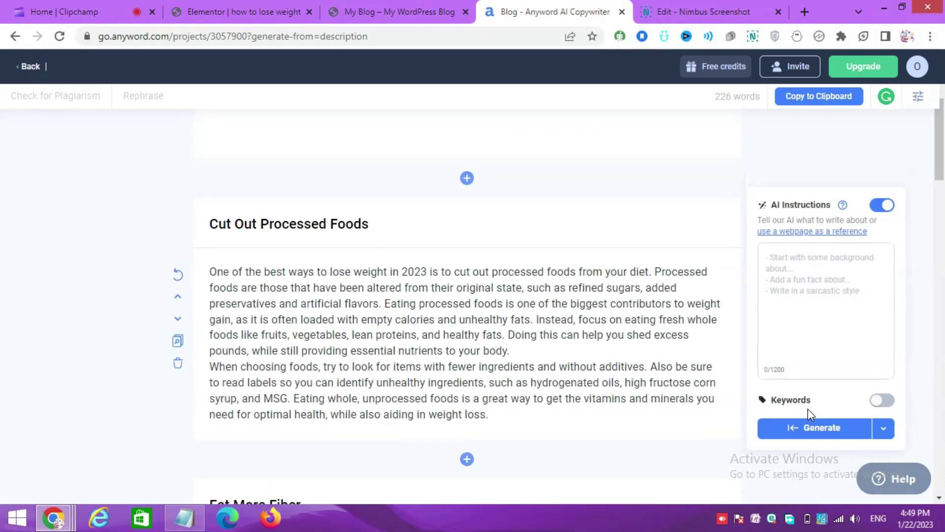
scroll(443, 312, down, 5)
scroll(426, 260, up, 7)
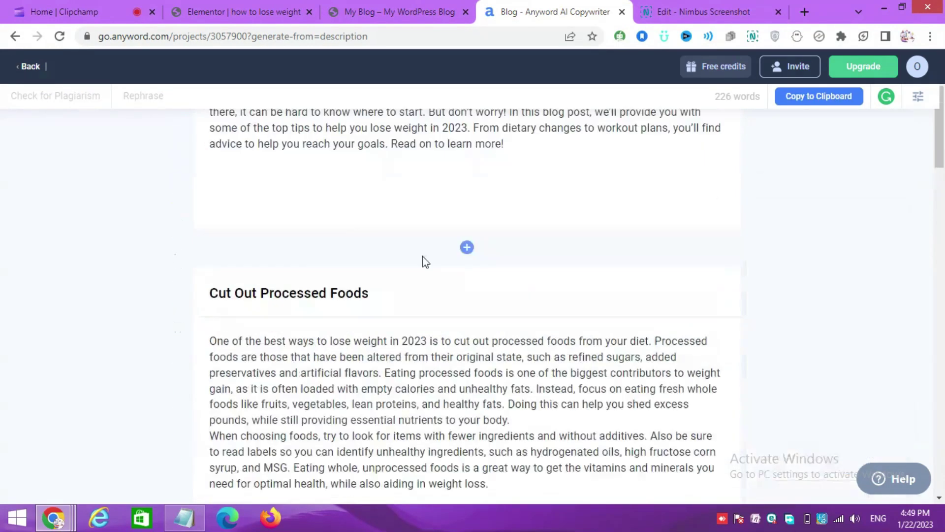
Copy the section heading "Cut Out Processed Foods" into Notepad
triple_click(313, 289)
right_click(313, 289)
click(368, 69)
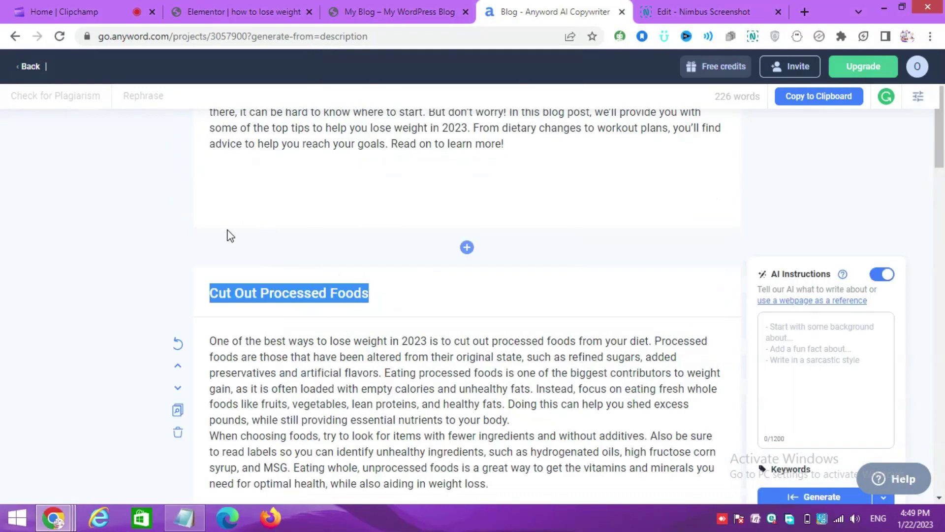
click(196, 512)
key(ctrl+v)
Copy both generated paragraphs of the "Cut Out Processed Foods" section into Notepad below the heading
click(741, 296)
scroll(392, 316, down, 4)
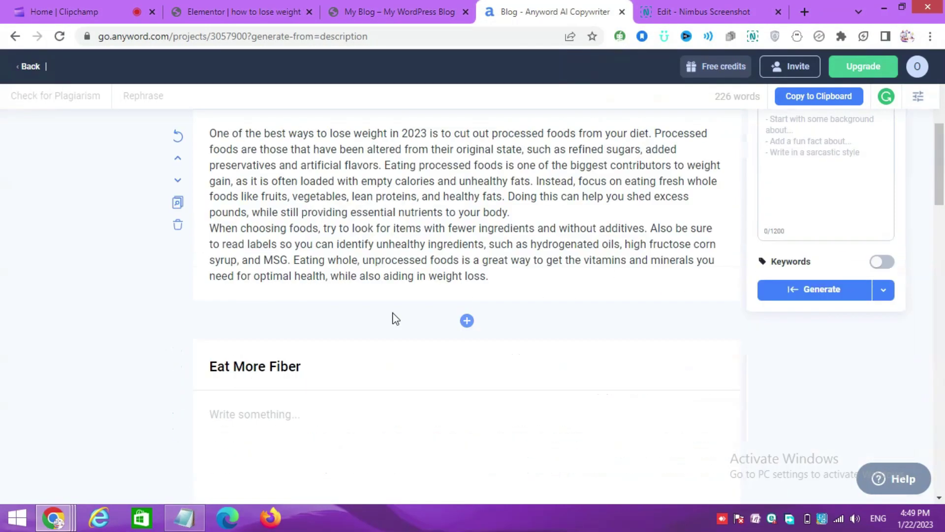
scroll(392, 316, up, 2)
drag(210, 202, 490, 344)
right_click(452, 228)
click(480, 254)
key(alt+Tab)
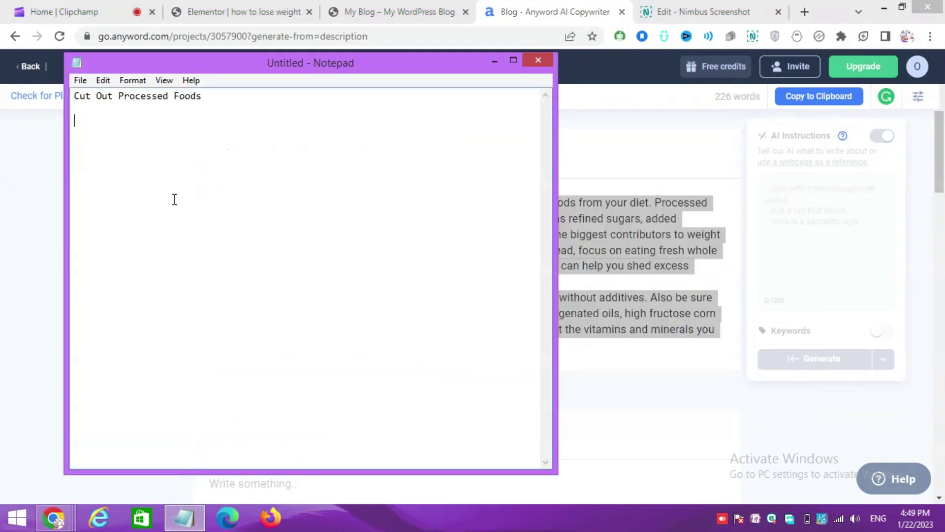
key(ctrl+v)
Replace the placeholder in the Text Editor widget below the photo with the copied processed-foods body text
click(253, 5)
click(435, 253)
triple_click(369, 422)
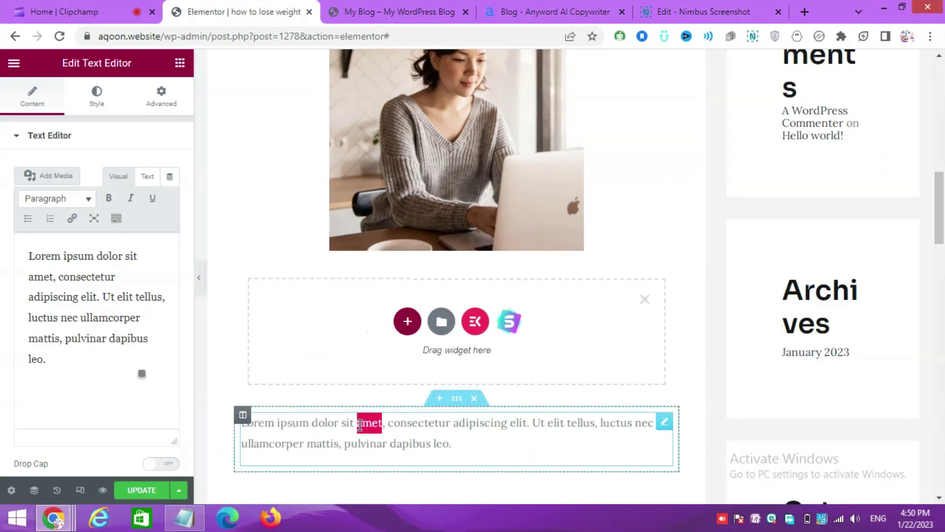
key(ctrl+v)
Add a section above the body text with a Heading widget titled "Cut Out Processed Foods", copying the title from Notepad
click(406, 170)
key(alt+Tab)
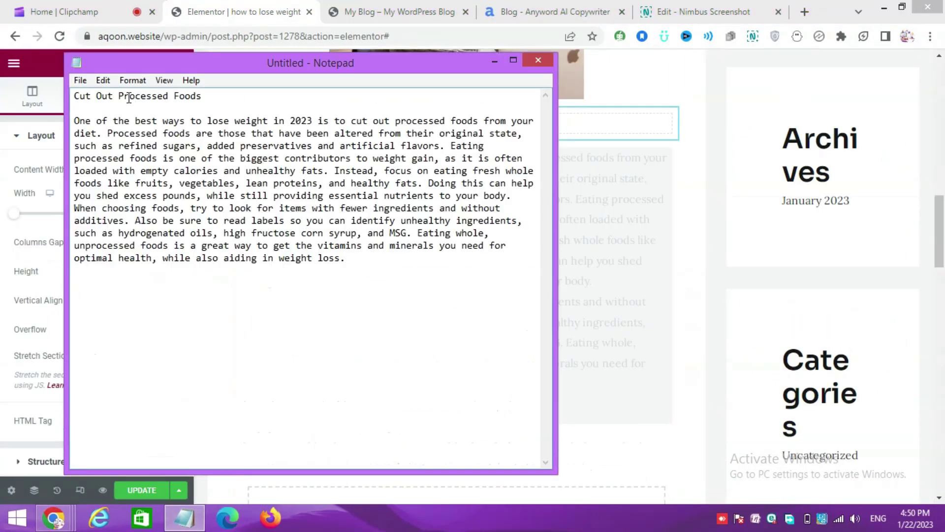
drag(74, 96, 204, 97)
right_click(192, 96)
click(217, 121)
click(581, 221)
click(180, 63)
drag(142, 233, 346, 143)
triple_click(384, 273)
key(ctrl+v)
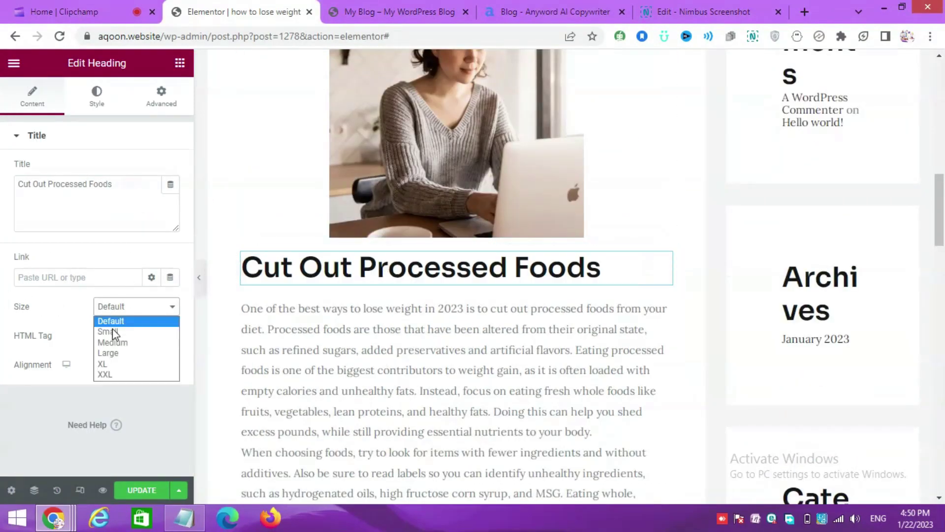
Set the "Cut Out Processed Foods" heading's size to Large
click(126, 352)
click(152, 367)
click(114, 364)
Set the text color of the processed-foods body text to black (#000000)
scroll(386, 335, down, 2)
click(298, 262)
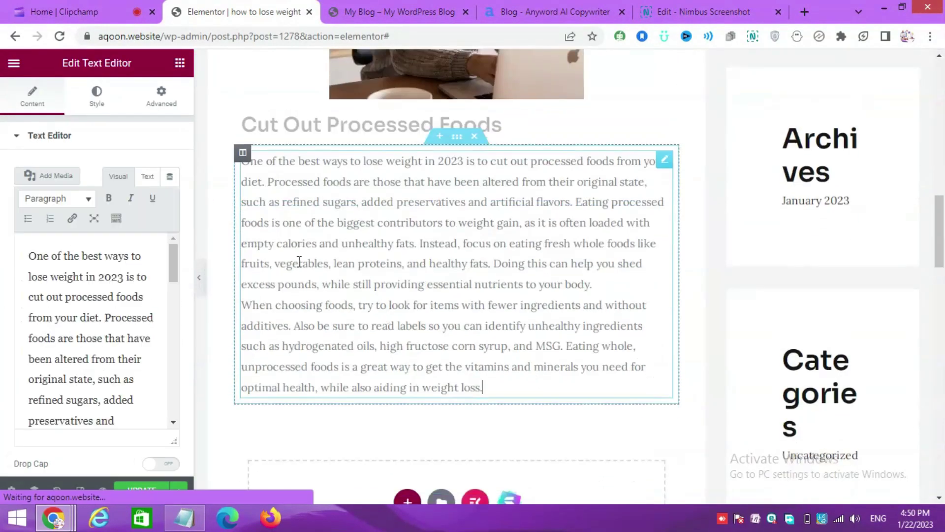
click(102, 98)
click(171, 199)
drag(114, 348, 97, 377)
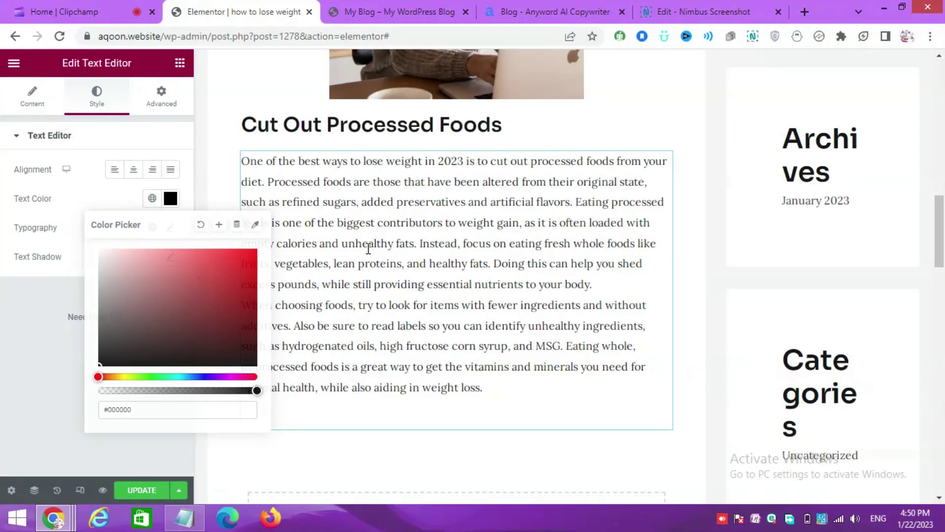
Split the processed-foods body text with breaks after "nutrients to your body." and "artificial flavors."
click(465, 234)
click(602, 288)
key(Return)
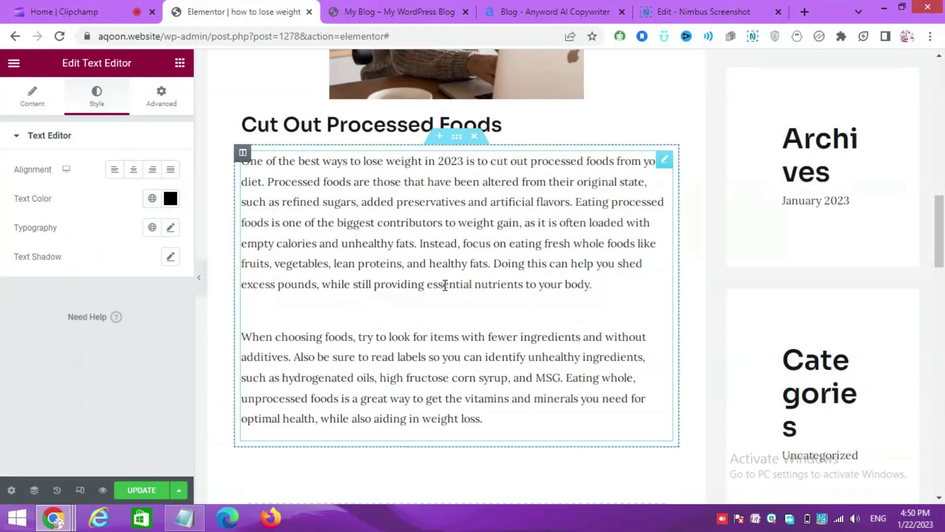
click(577, 203)
key(Return)
key(Return)
Remove the bold formatting from the intro paragraph and insert a break before "But don't worry!"
scroll(512, 293, down, 3)
scroll(492, 293, up, 10)
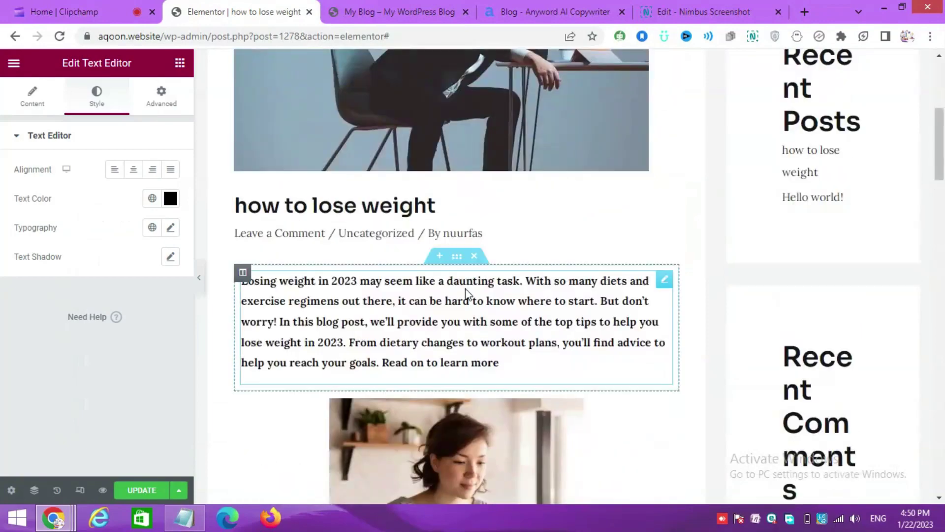
key(ctrl+a)
key(ctrl+b)
click(421, 321)
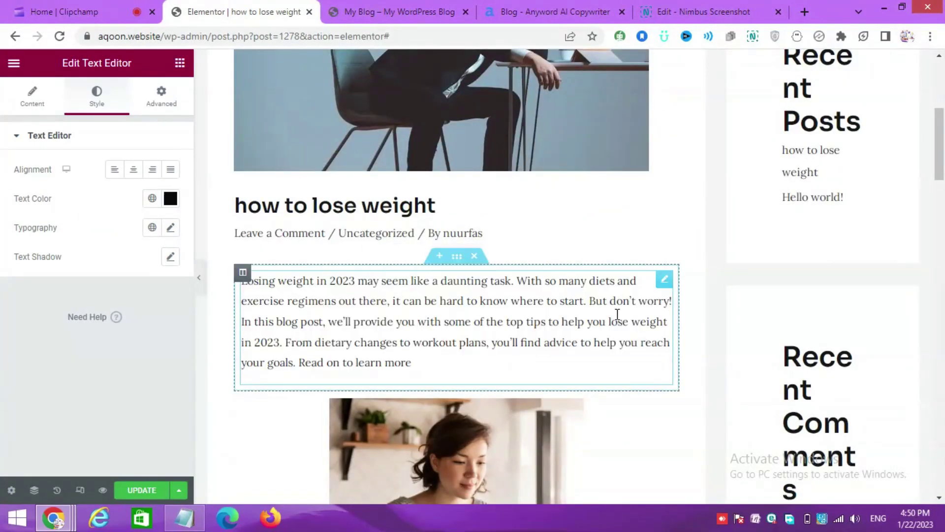
click(588, 300)
key(Return)
Update the post and check its preview and the site's blog page
scroll(535, 322, down, 10)
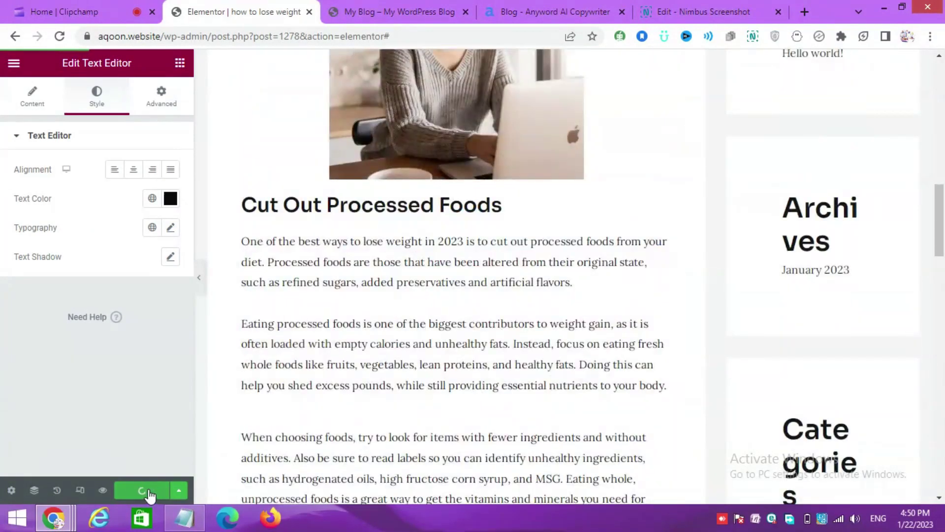
click(102, 490)
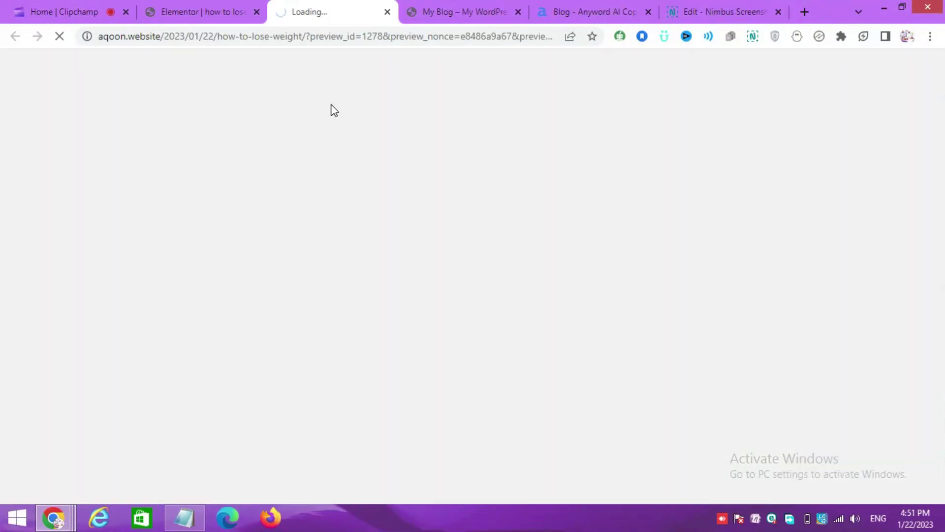
scroll(443, 221, down, 15)
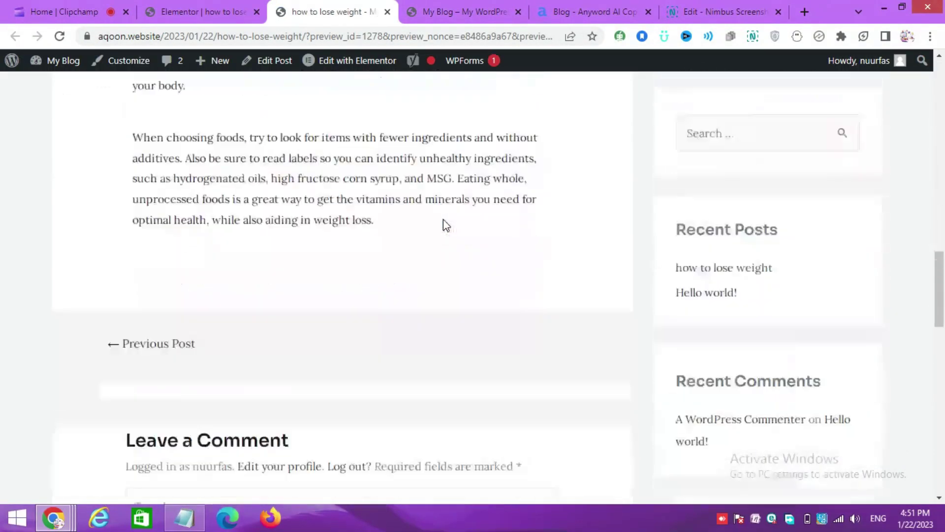
scroll(426, 146, up, 15)
click(639, 104)
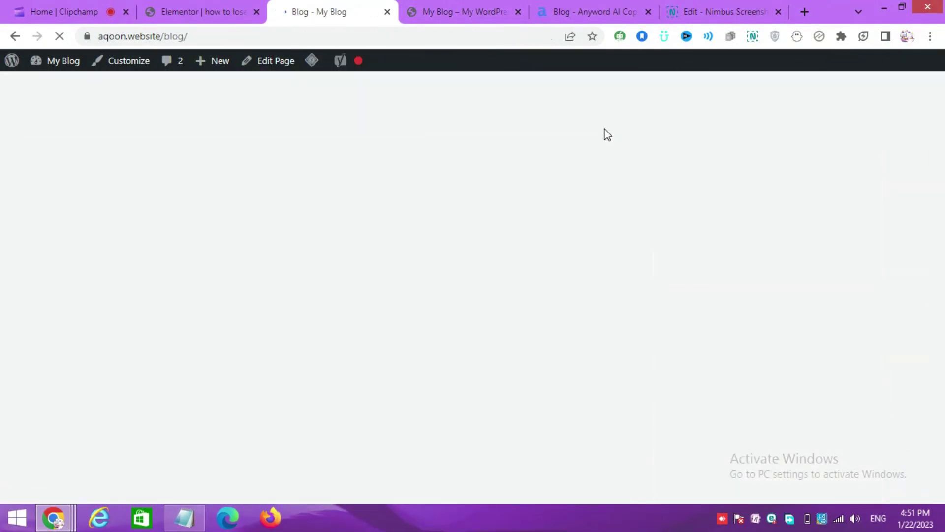
Return to the post in the Elementor editor and view its settings and navigation options
click(191, 7)
click(14, 63)
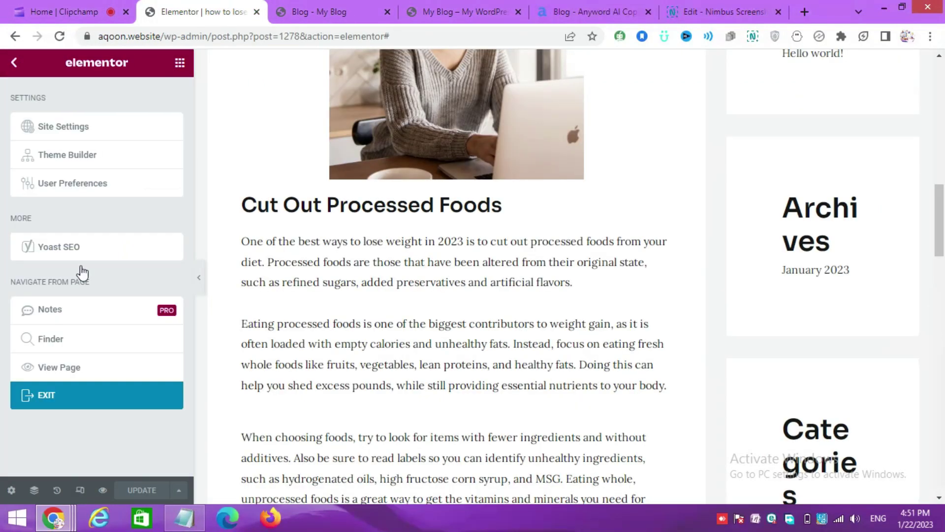
click(531, 352)
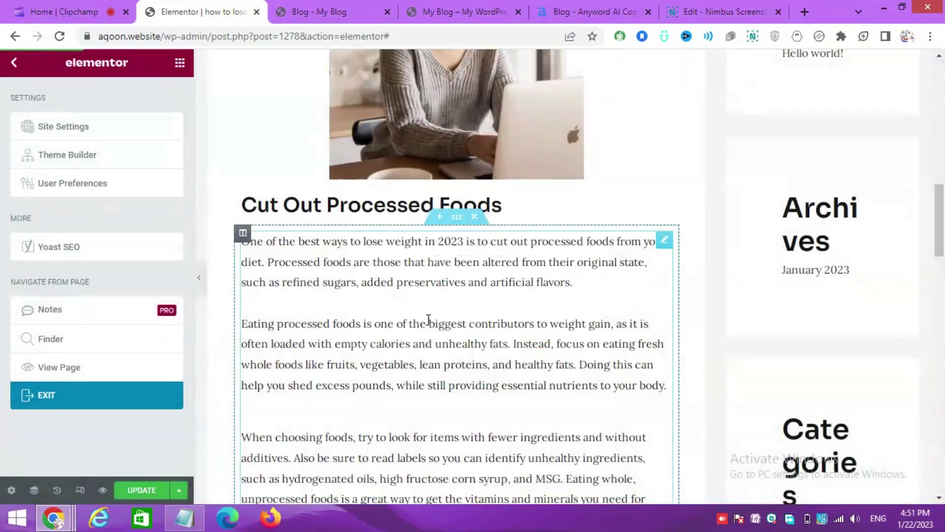
Exit the Elementor editor with the post updated, and view the site's blog page
click(594, 120)
click(150, 494)
click(110, 396)
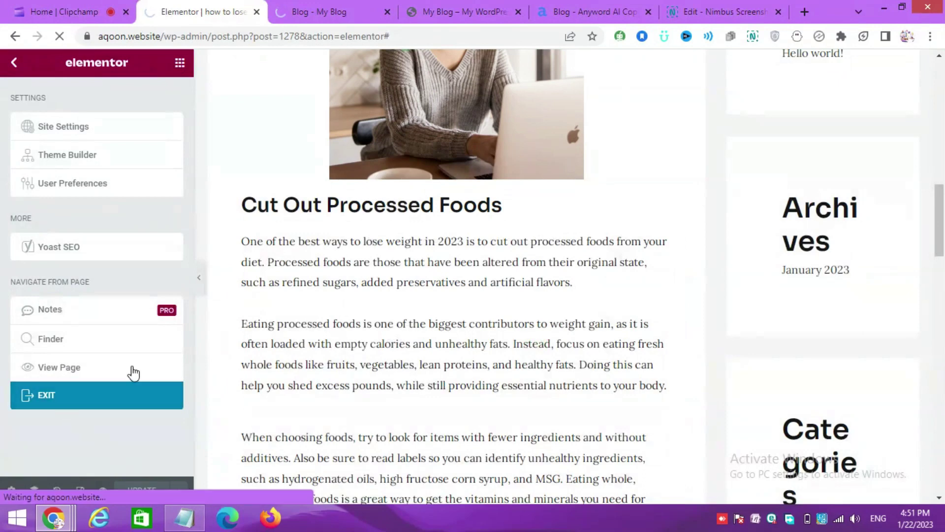
click(443, 13)
click(367, 10)
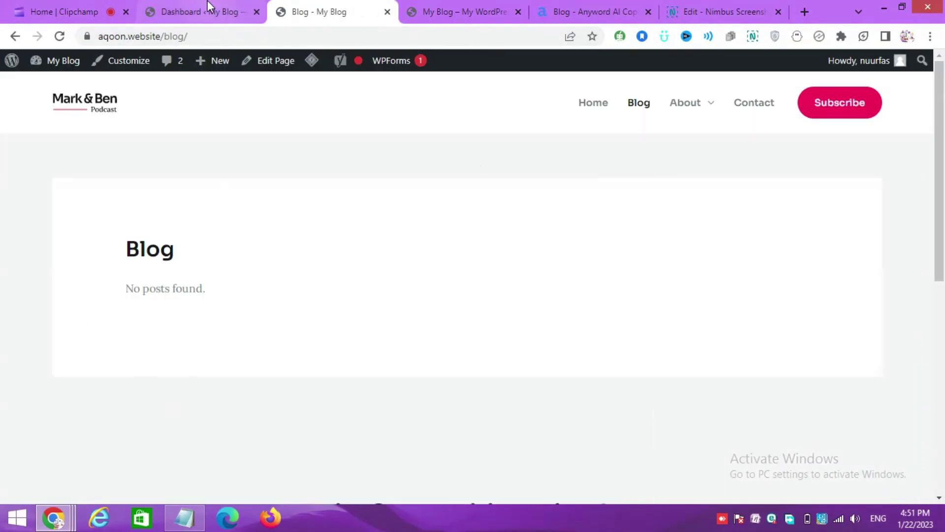
In the dashboard's posts list, quick-edit "how to lose weight" to assign the blog category instead of Uncategorized, and update it
click(206, 6)
click(67, 224)
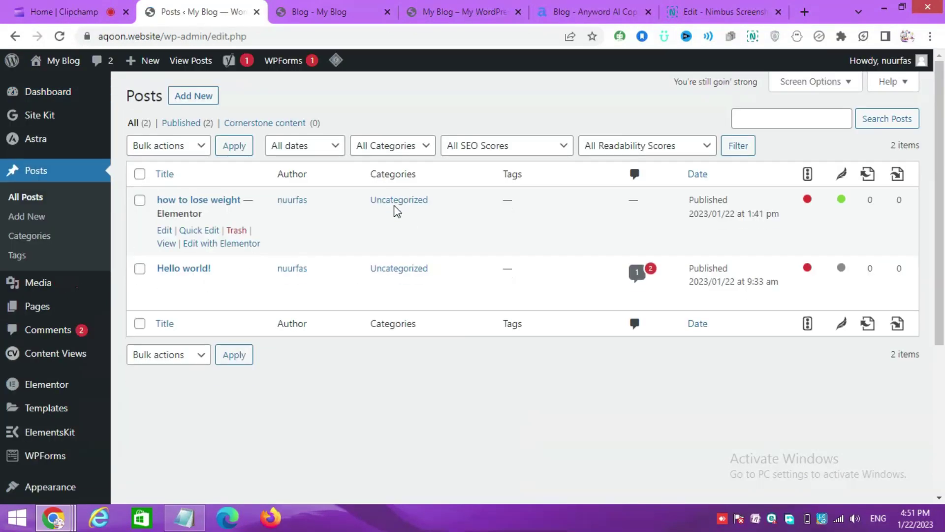
click(206, 230)
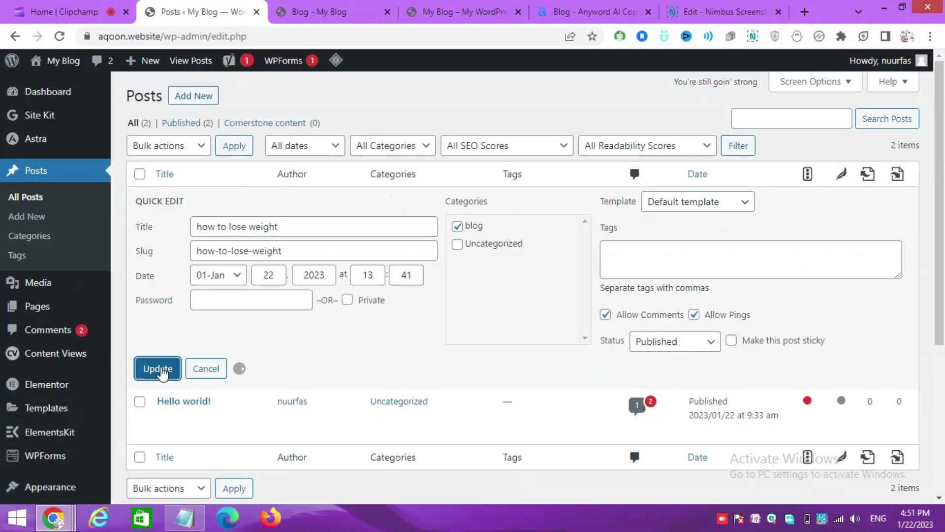
click(158, 368)
Reload the site's blog page and check its listing for the "how to lose weight" post
click(320, 11)
right_click(361, 226)
click(382, 274)
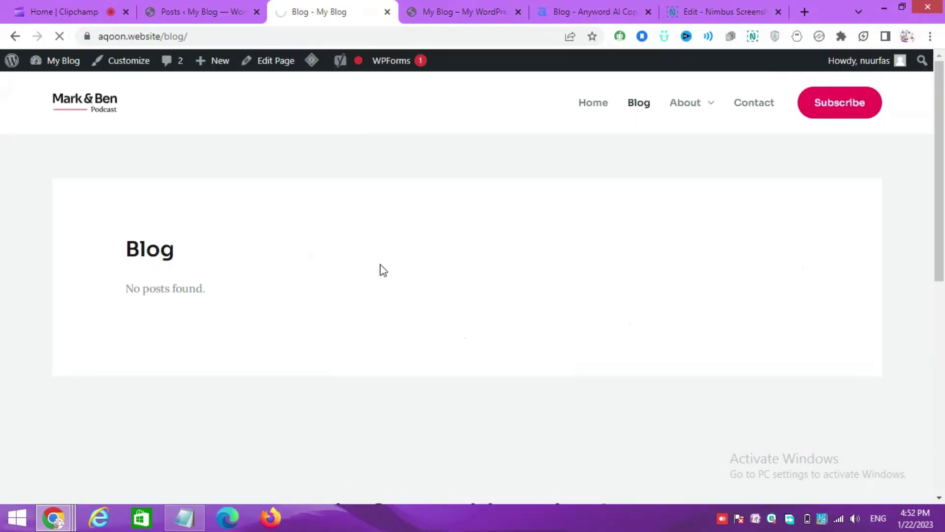
scroll(380, 265, down, 3)
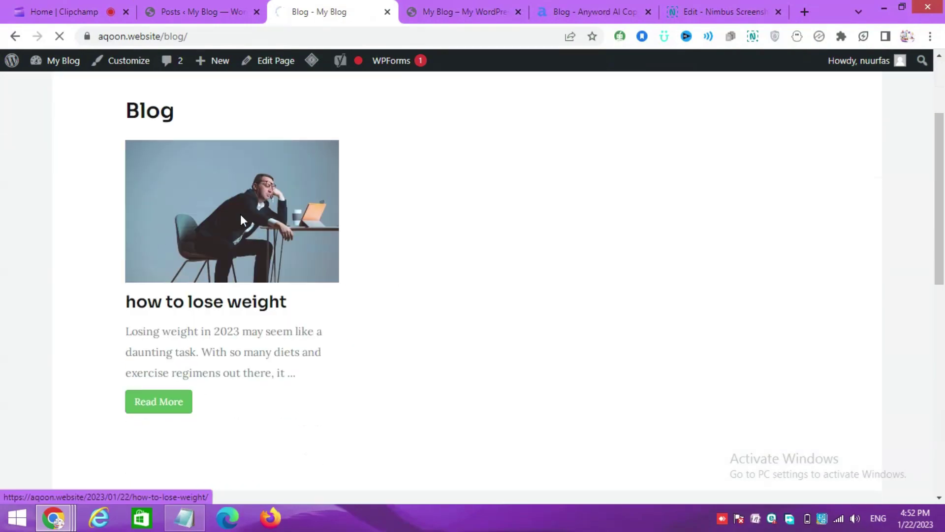